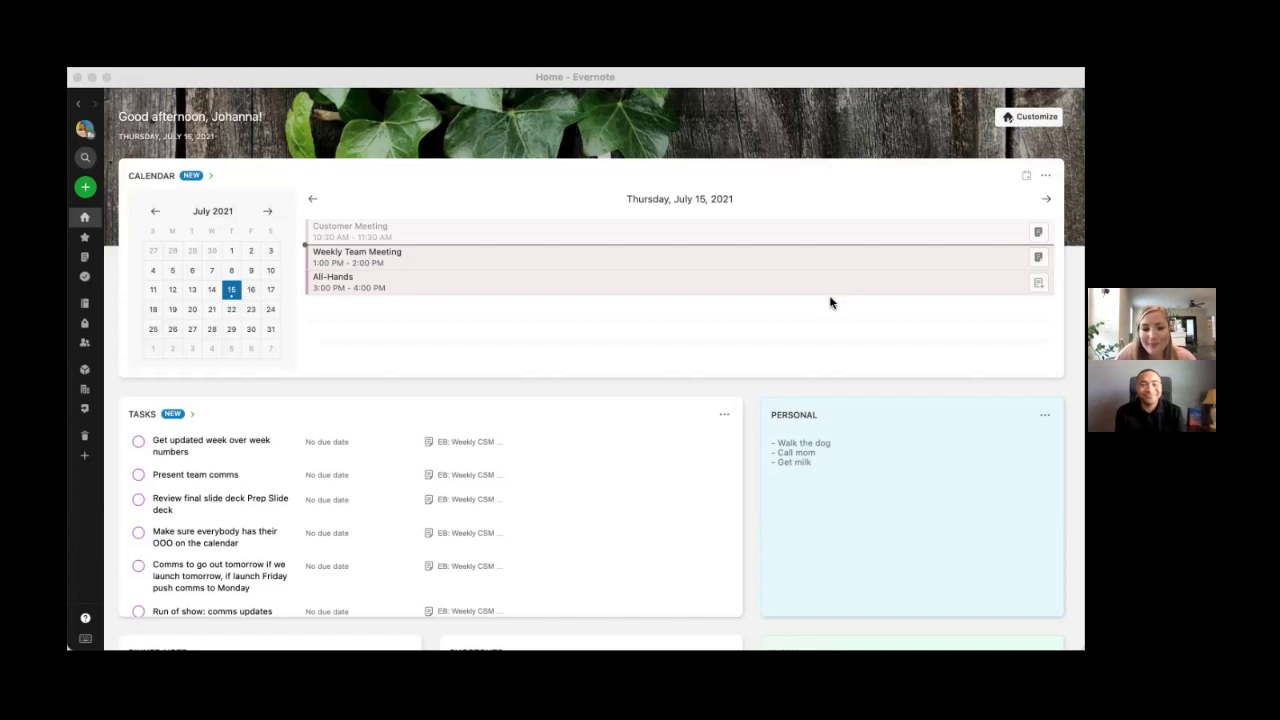
- Open the 'Get updated week over week numbers' task from the Home Tasks widget and save it
scroll(768, 512, down, 2)
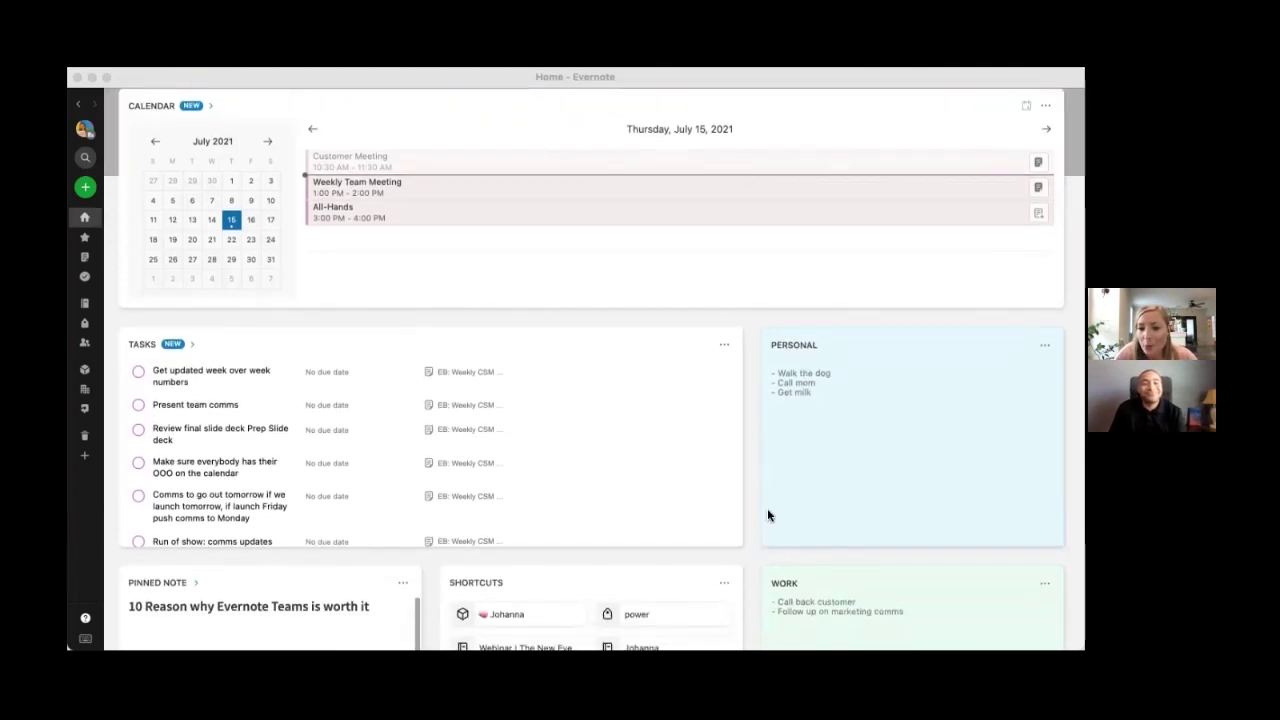
scroll(788, 537, down, 3)
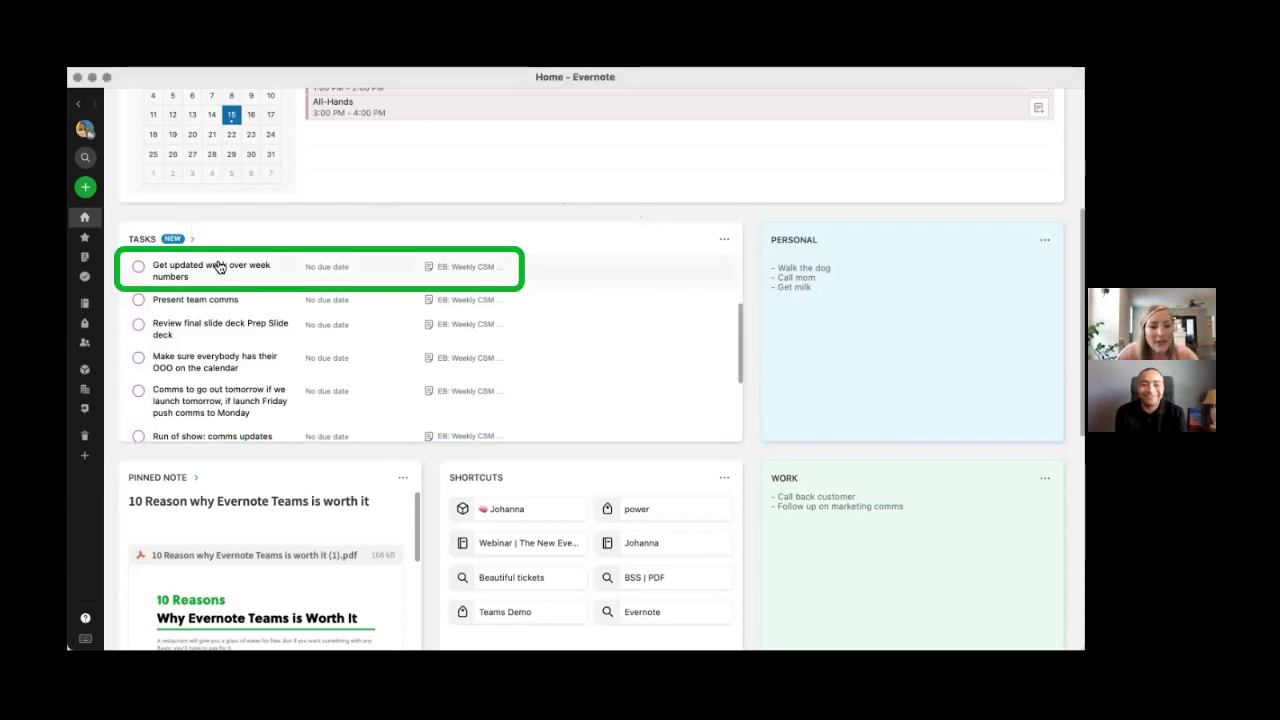
click(212, 266)
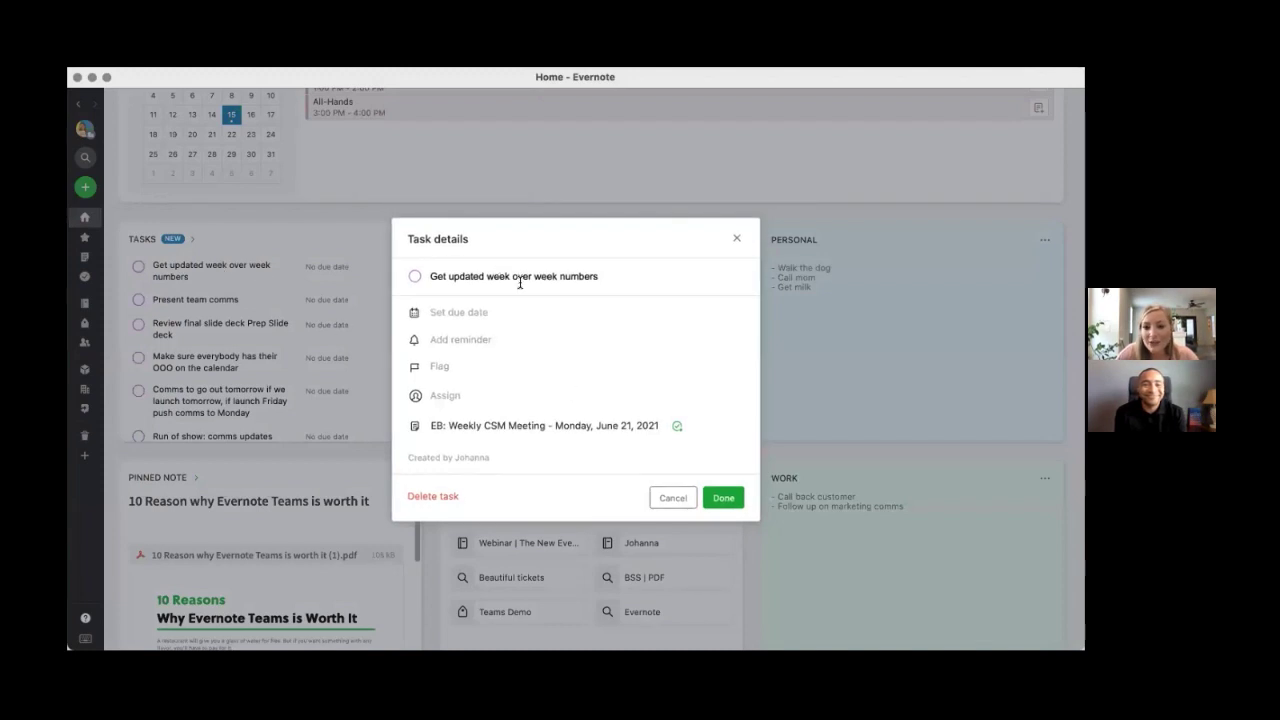
click(723, 498)
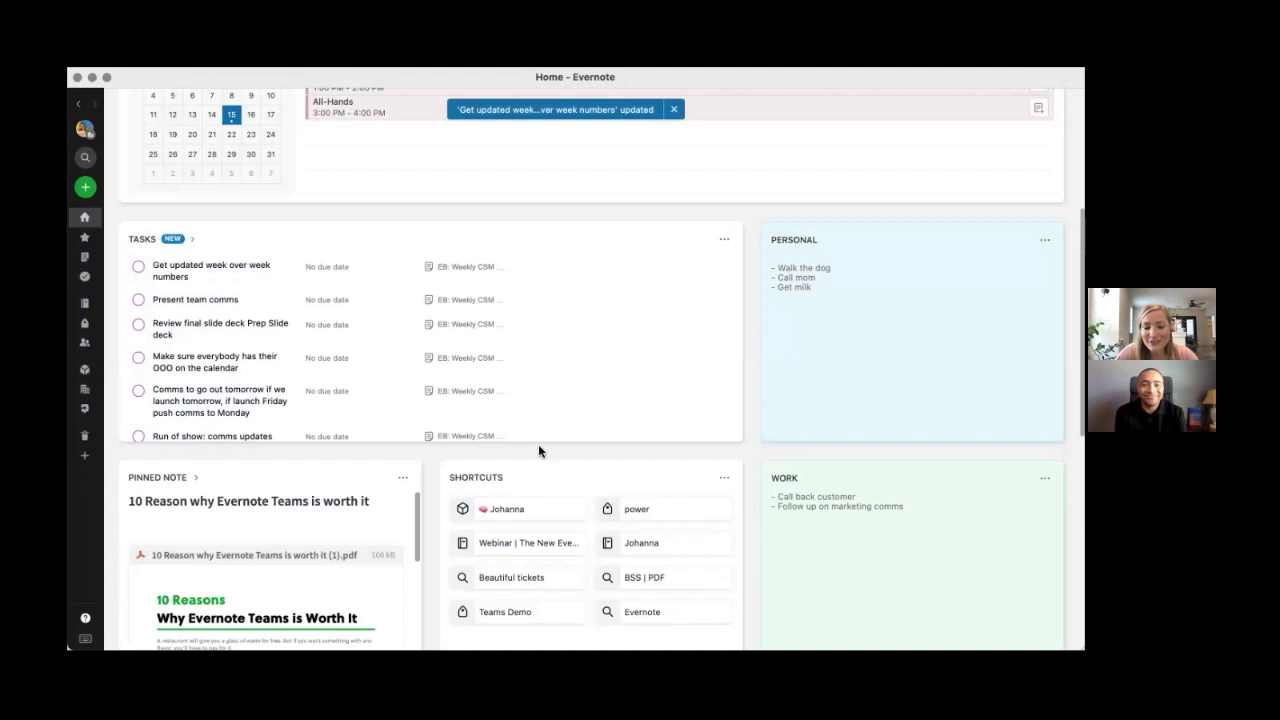
scroll(428, 449, down, 2)
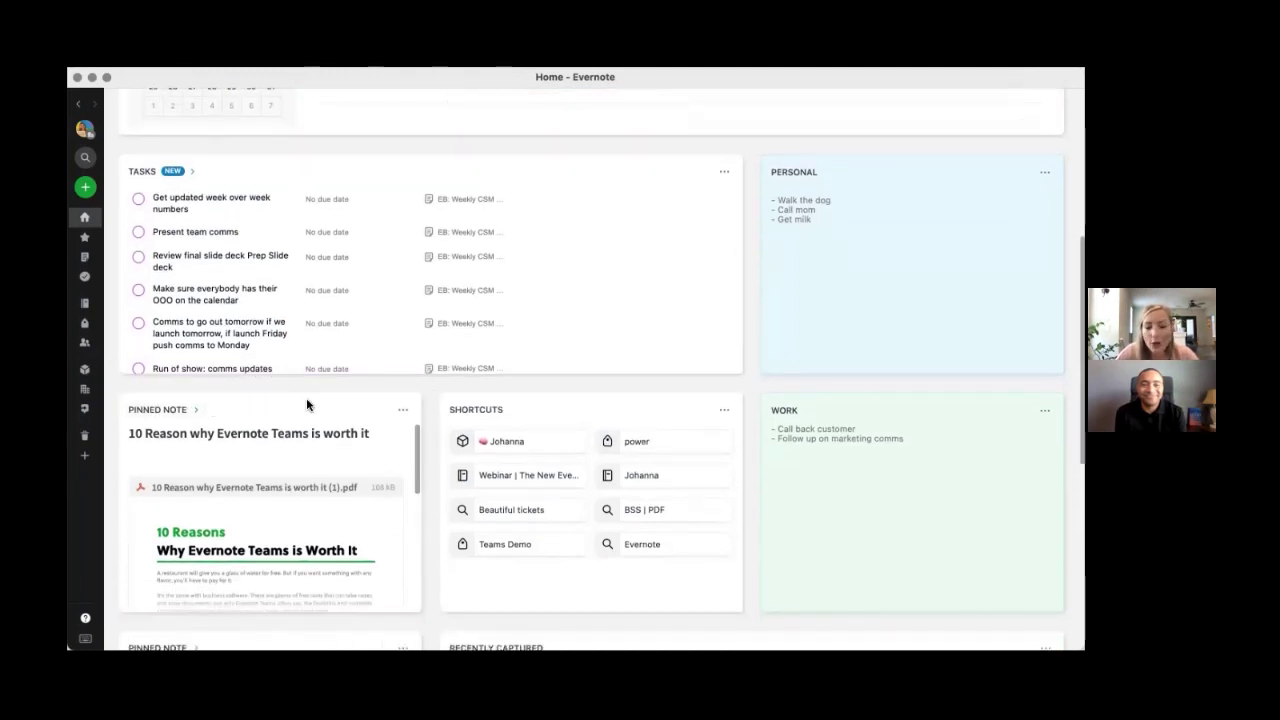
scroll(567, 408, down, 1)
scroll(567, 408, down, 2)
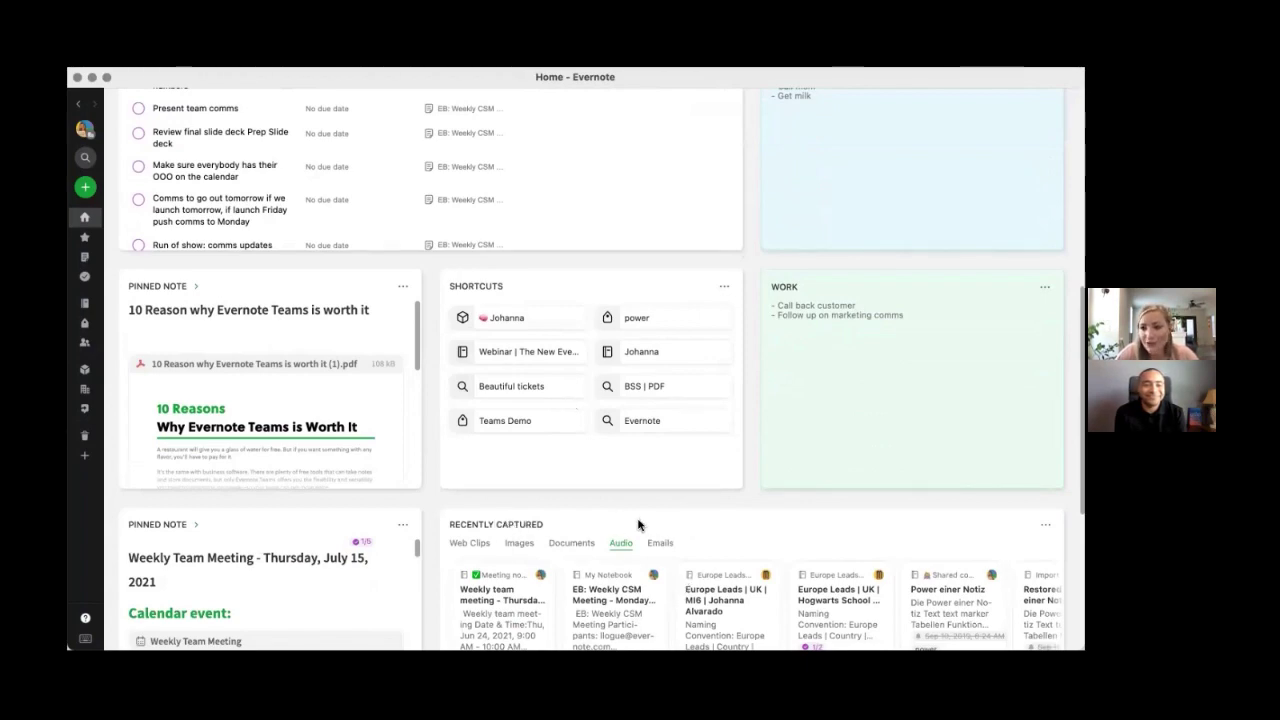
scroll(642, 515, up, 2)
scroll(642, 513, up, 3)
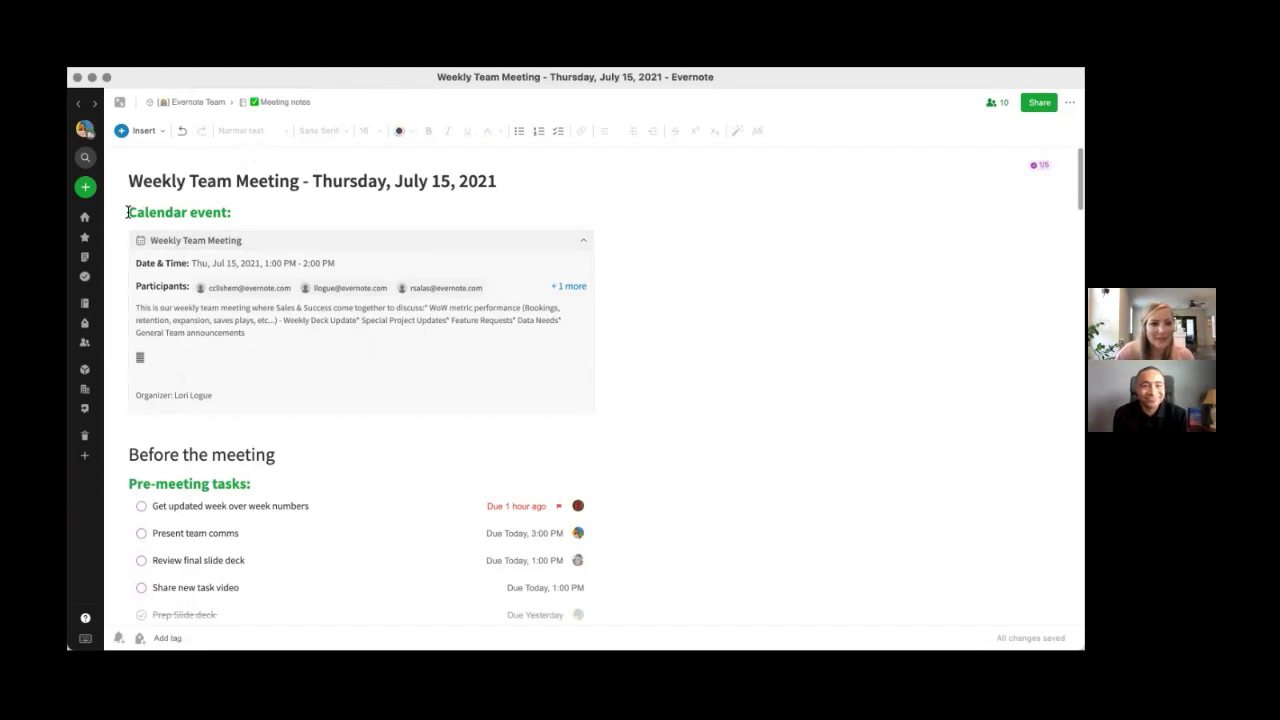
- Color the Calendar event heading text dark blue
drag(127, 212, 238, 212)
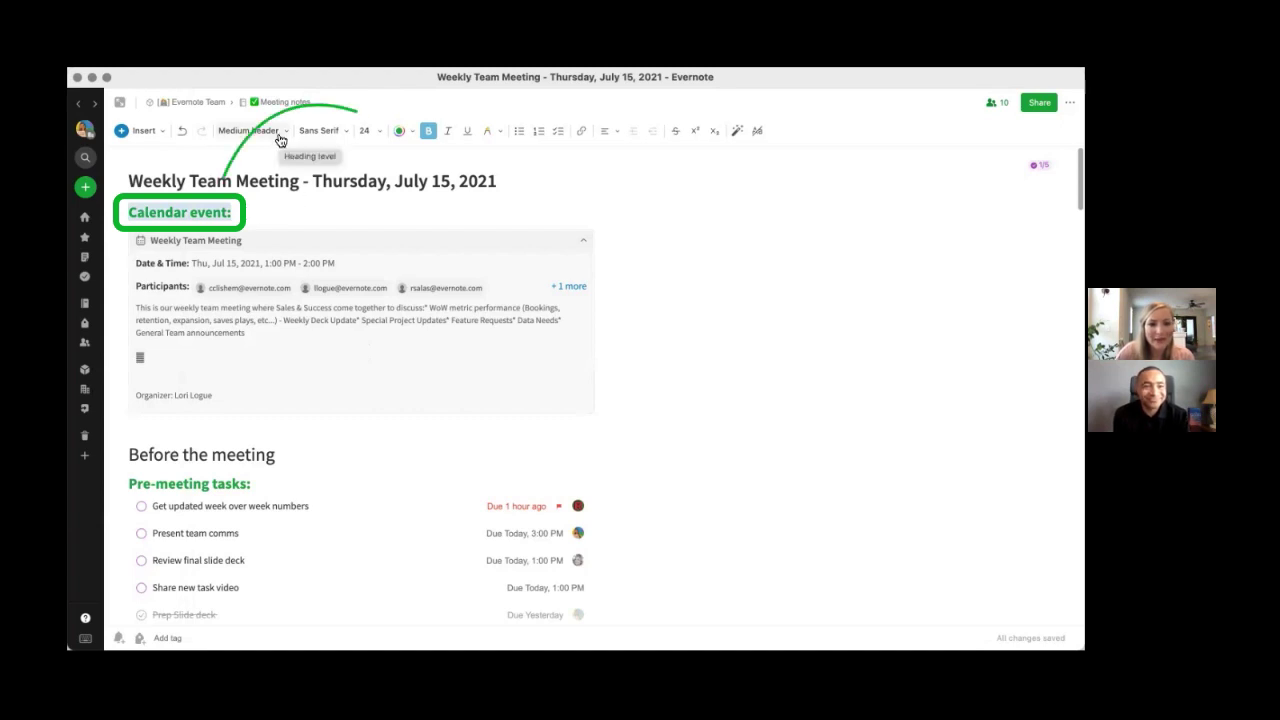
click(410, 135)
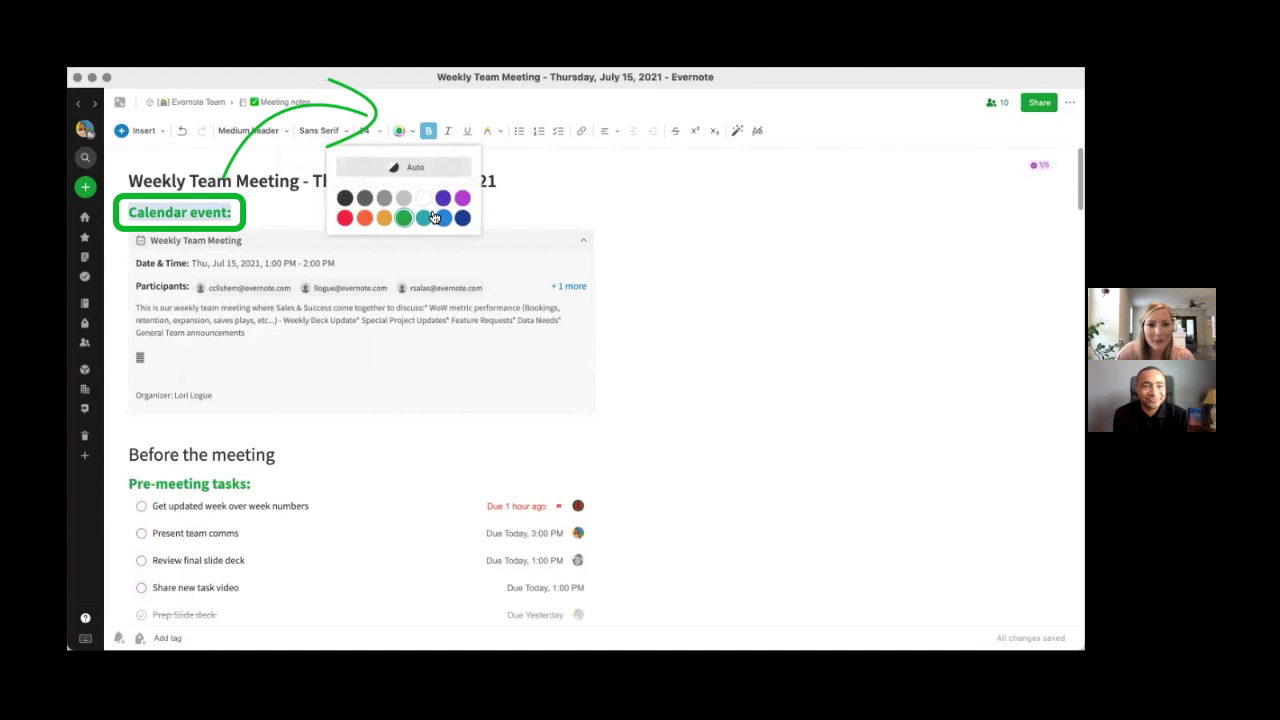
click(462, 216)
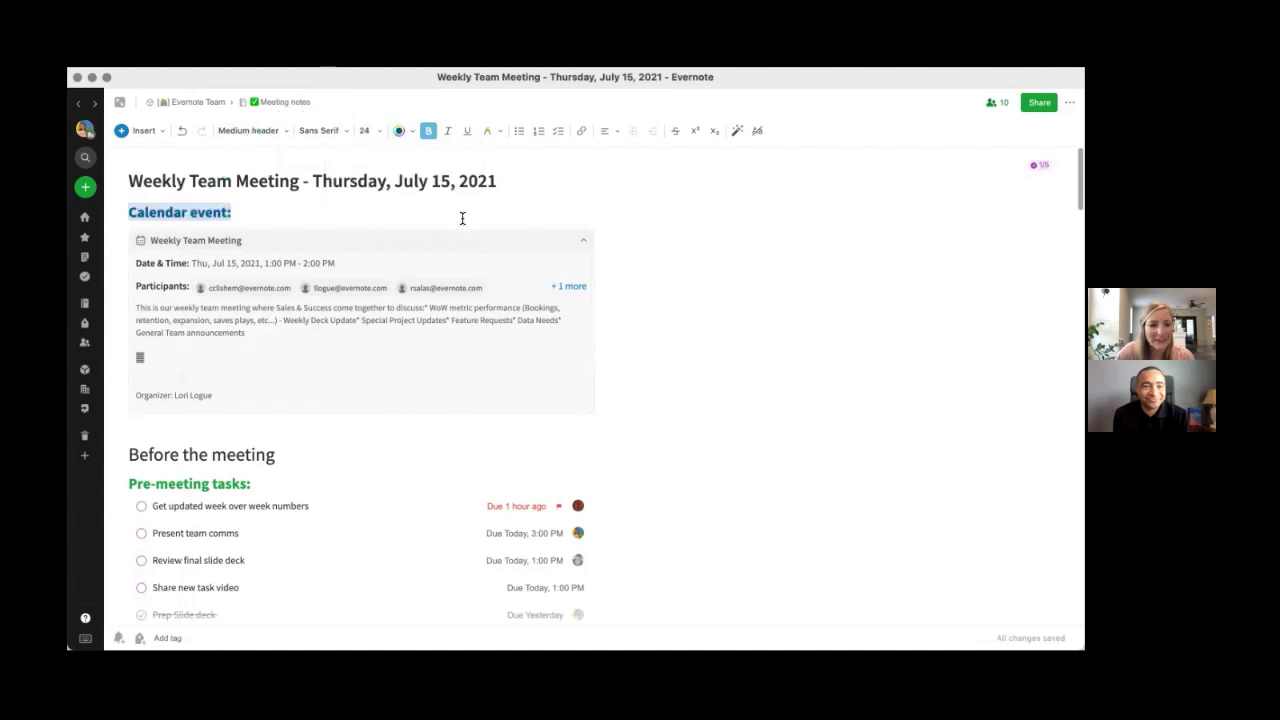
- Update the 'Medium header' style to match the recolored heading
click(278, 136)
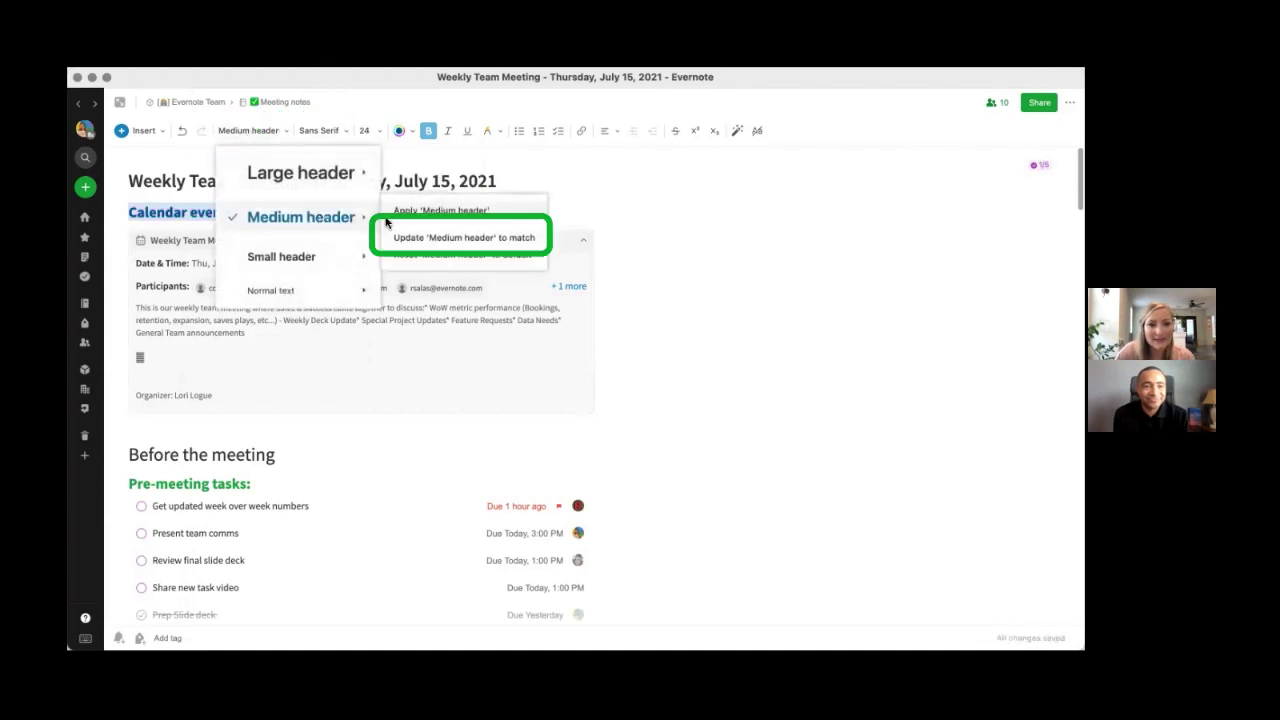
mouse_move(300, 217)
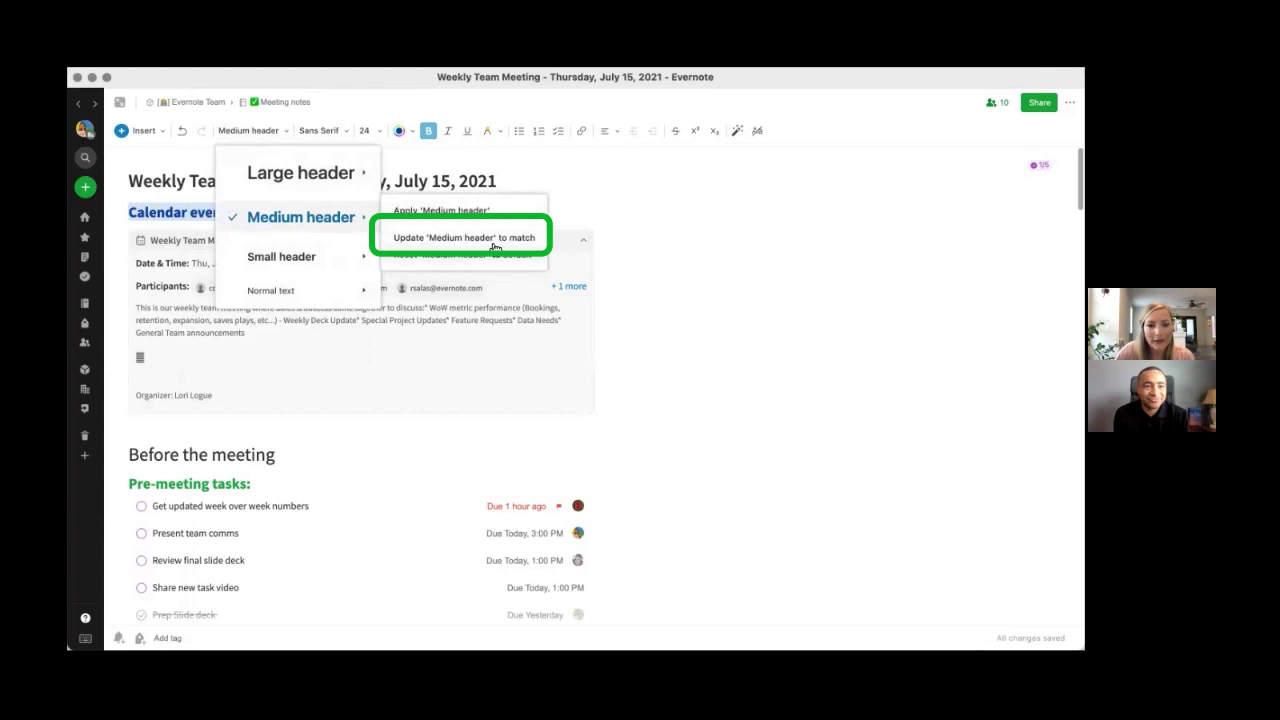
click(494, 244)
scroll(451, 474, down, 5)
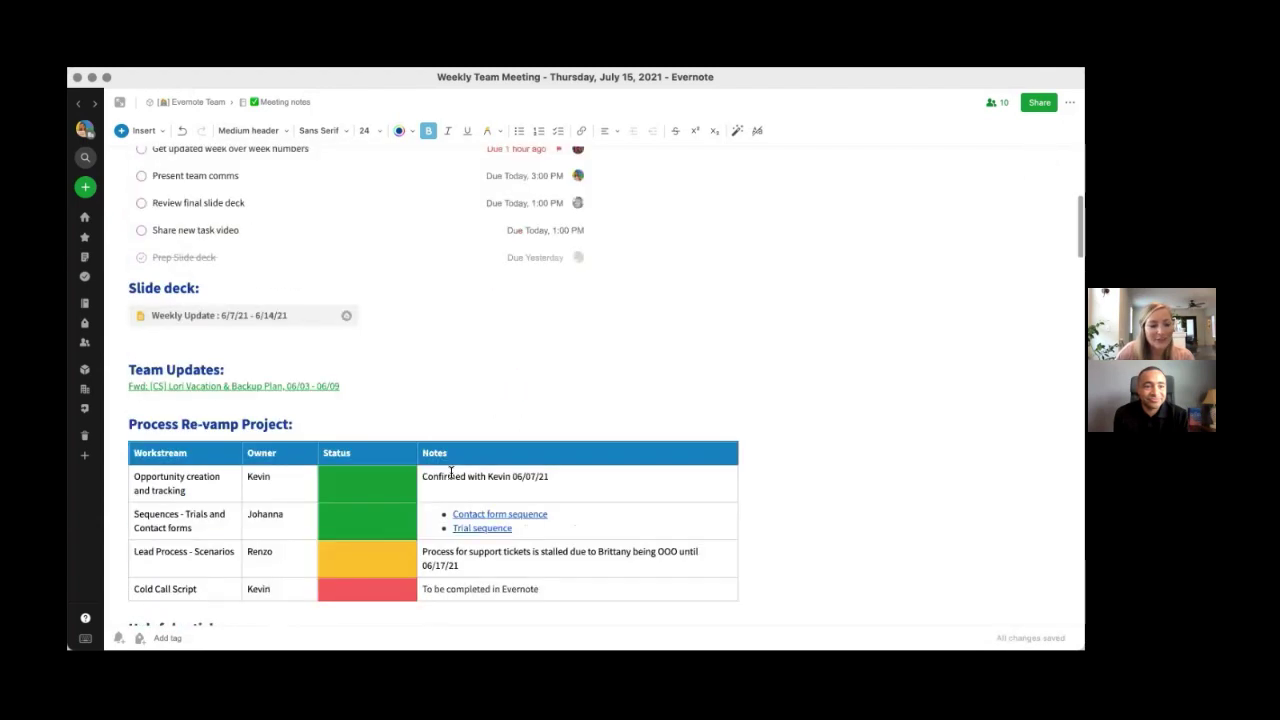
scroll(451, 474, down, 1)
scroll(451, 474, up, 8)
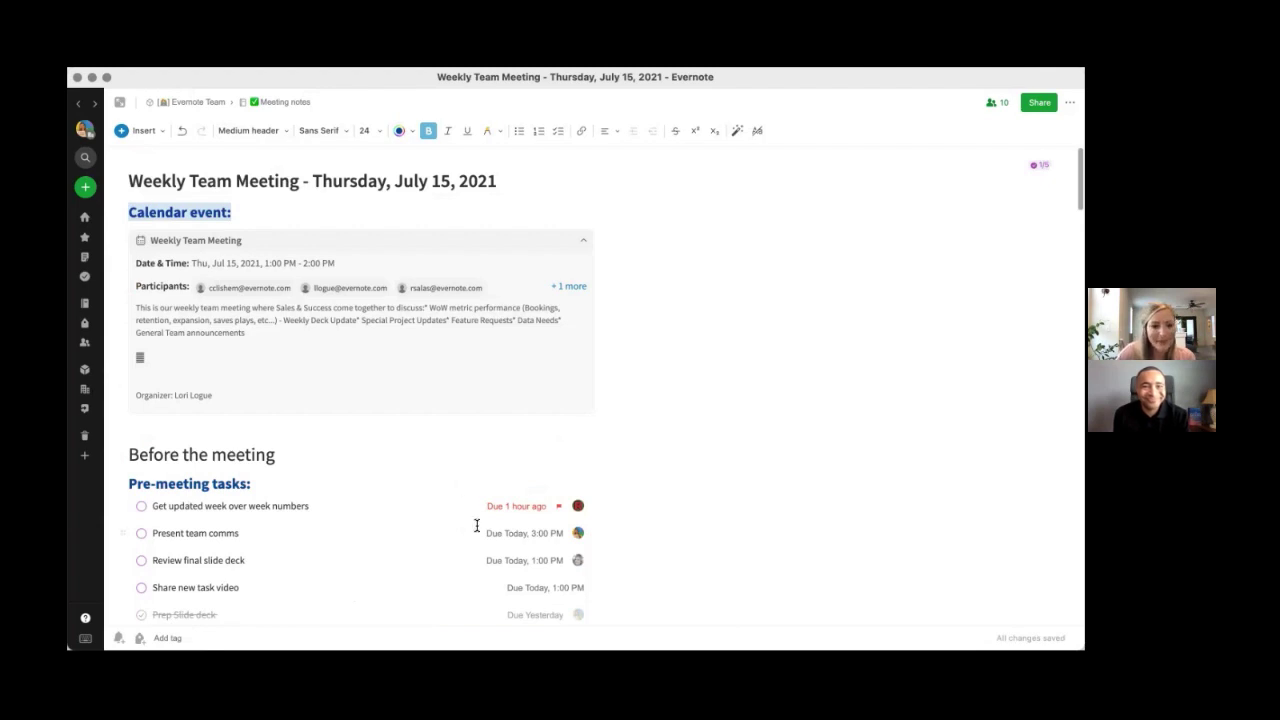
- Assign 'Share new task video' to the teammate picked from the name suggestions
scroll(476, 525, down, 3)
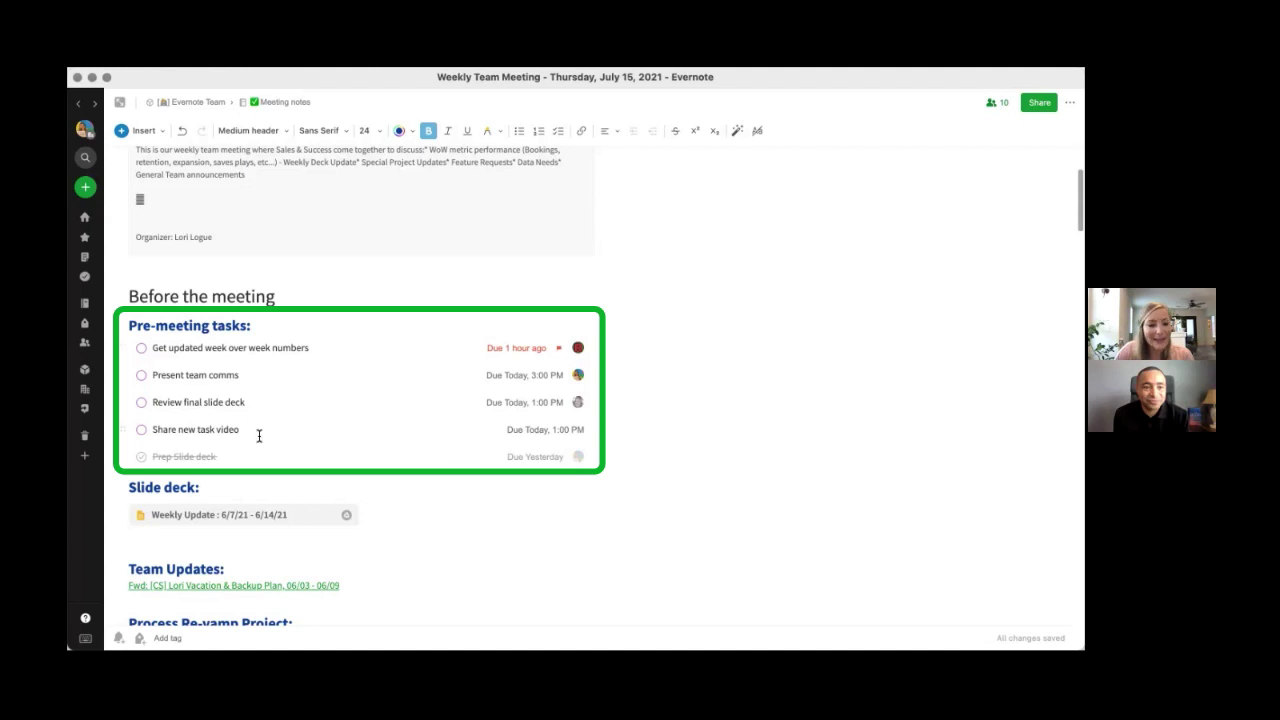
mouse_move(300, 429)
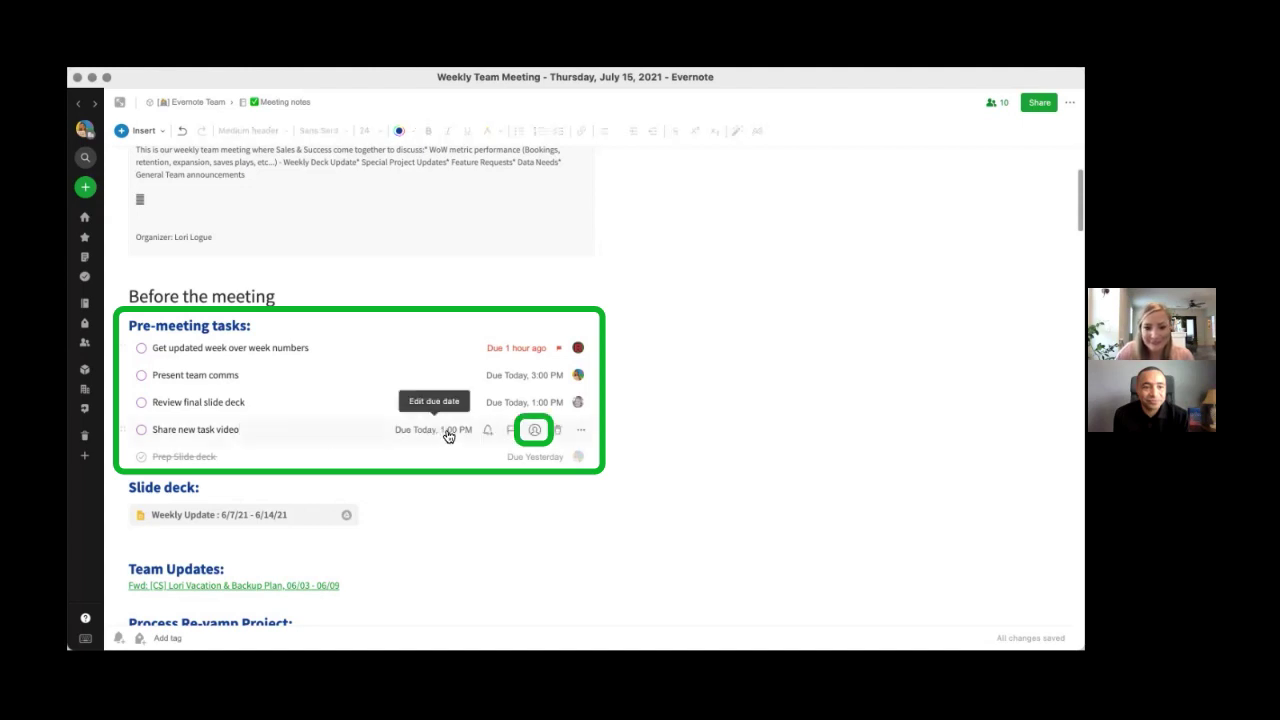
click(535, 430)
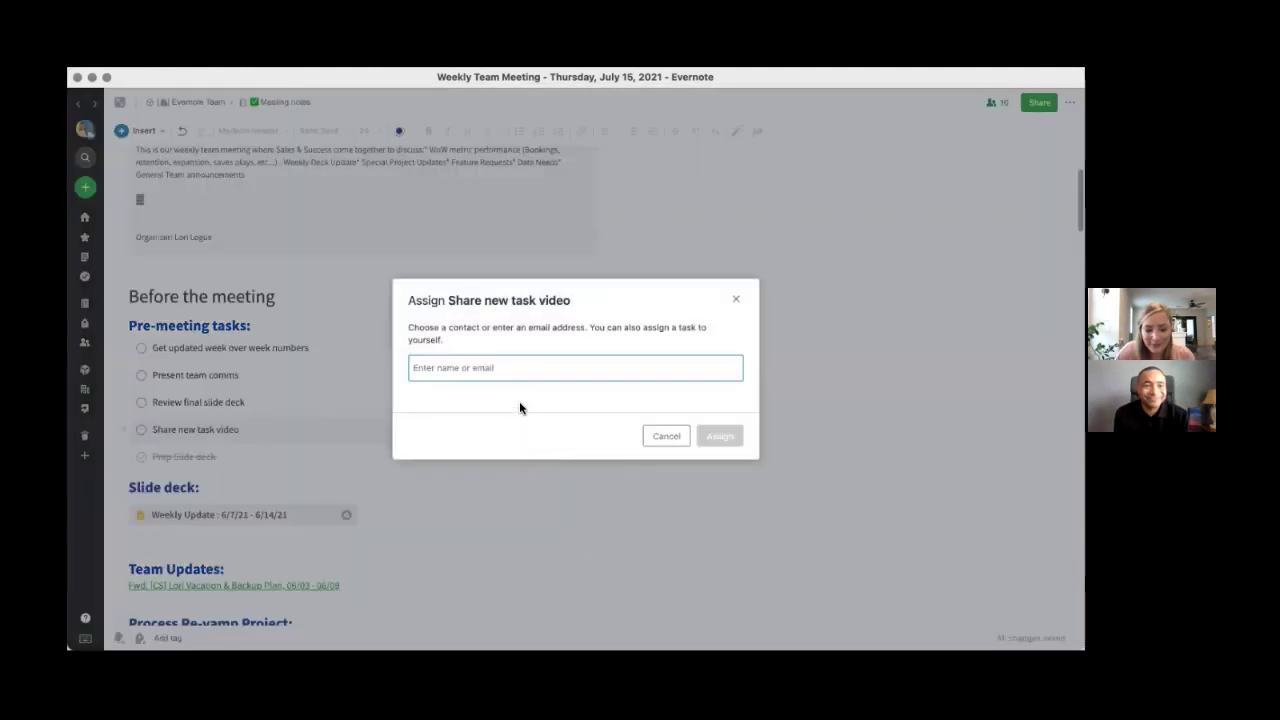
text(darr)
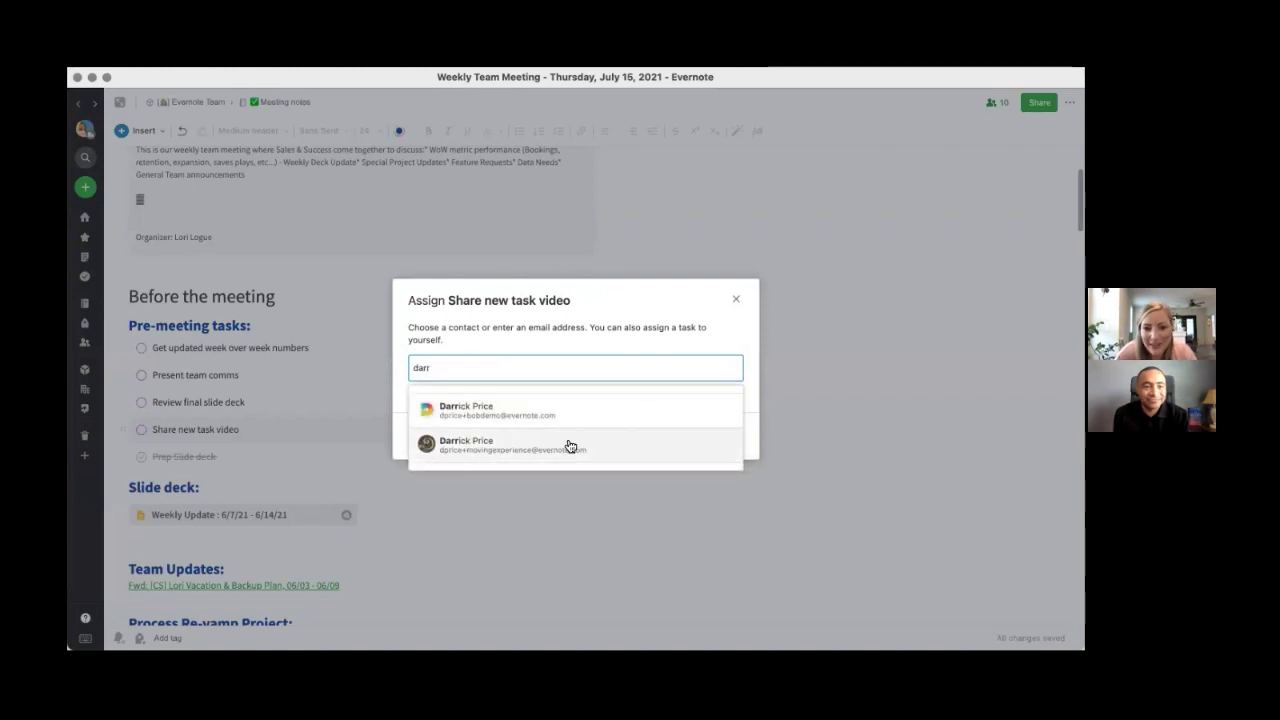
click(570, 446)
click(716, 437)
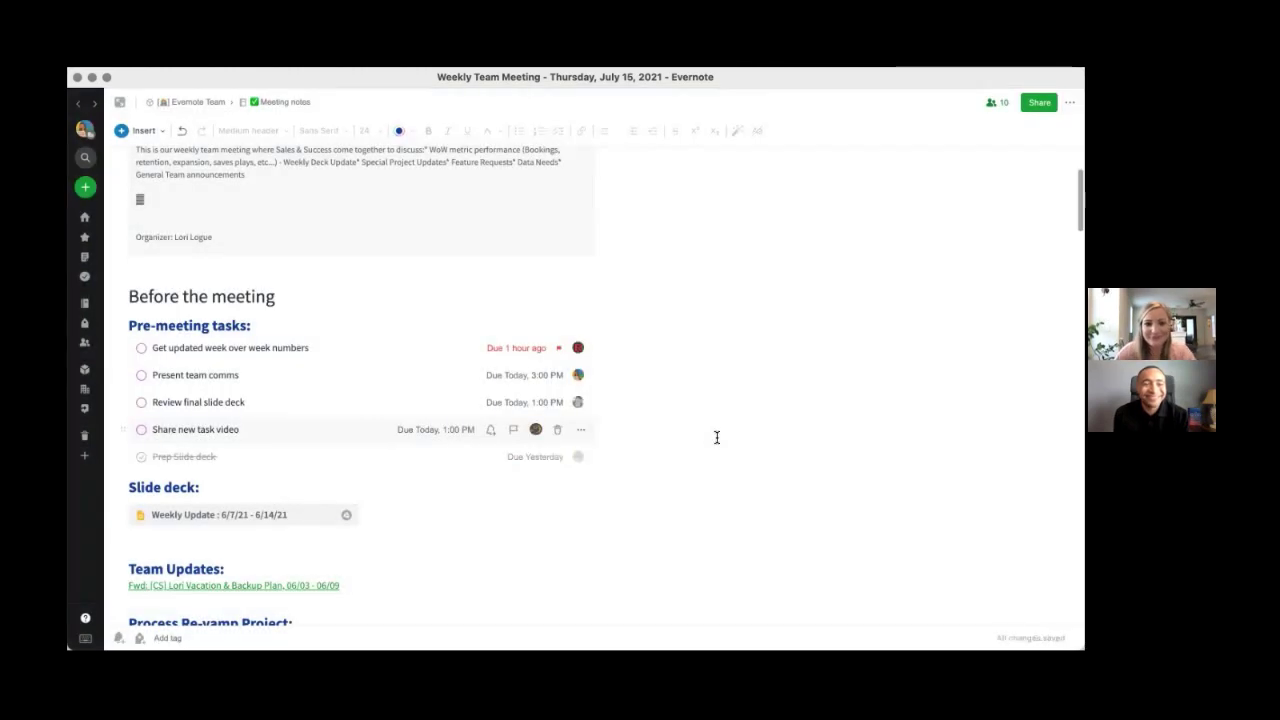
mouse_move(350, 457)
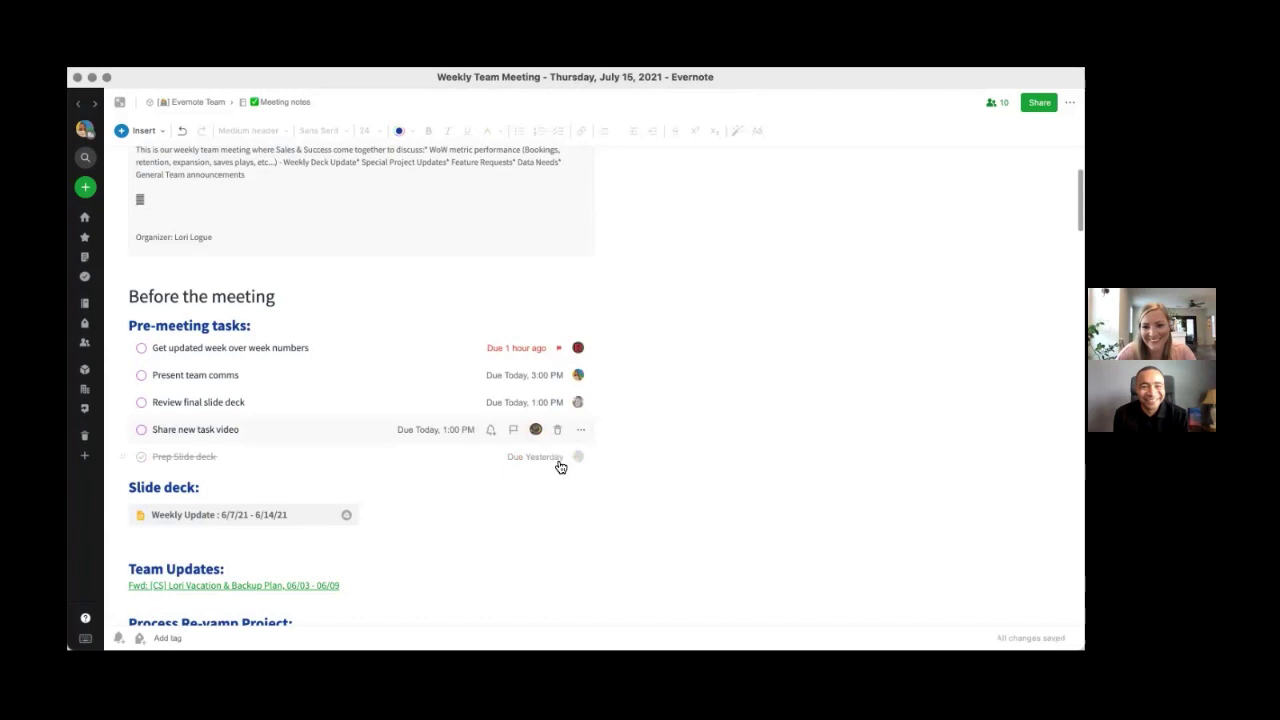
scroll(614, 491, down, 1)
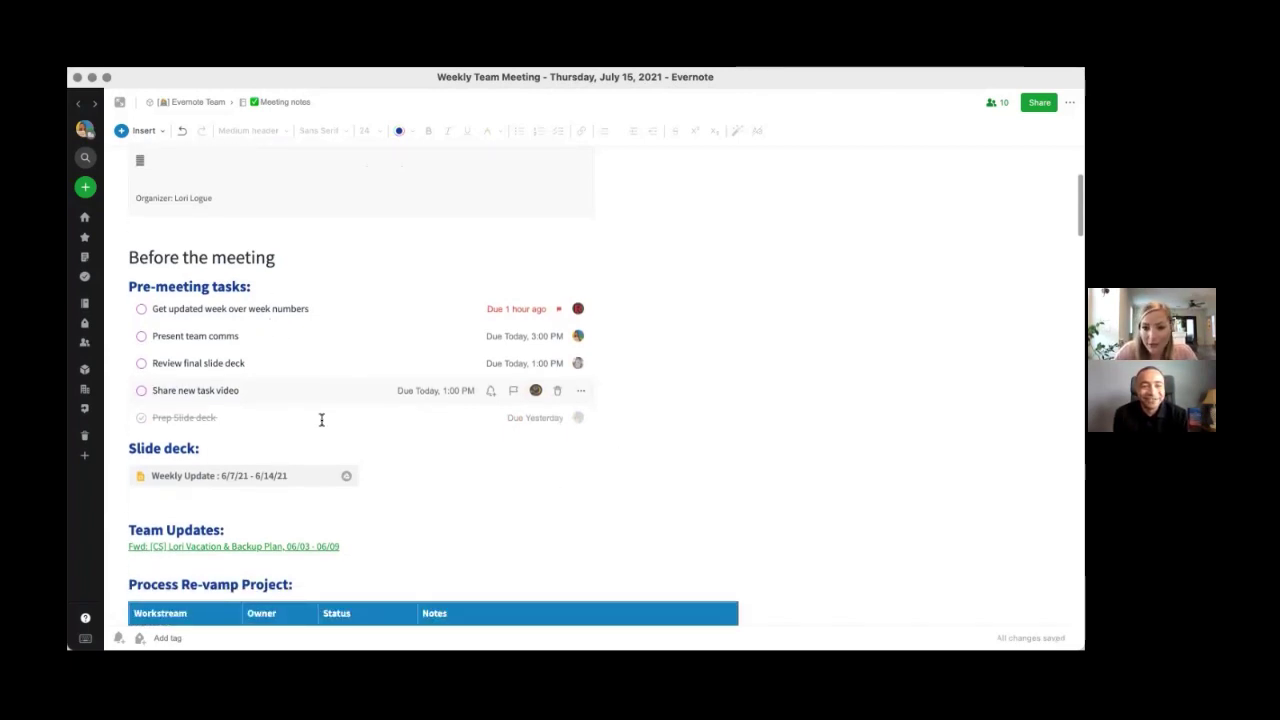
scroll(474, 526, down, 1)
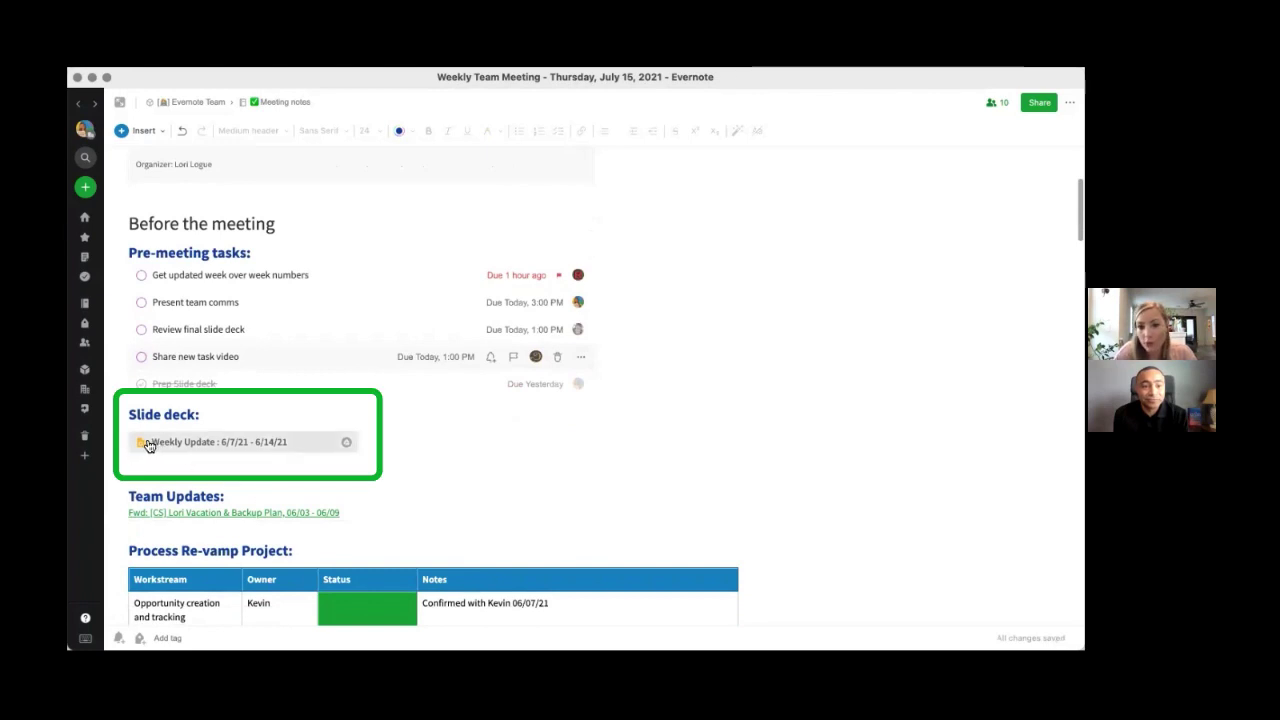
scroll(383, 498, down, 2)
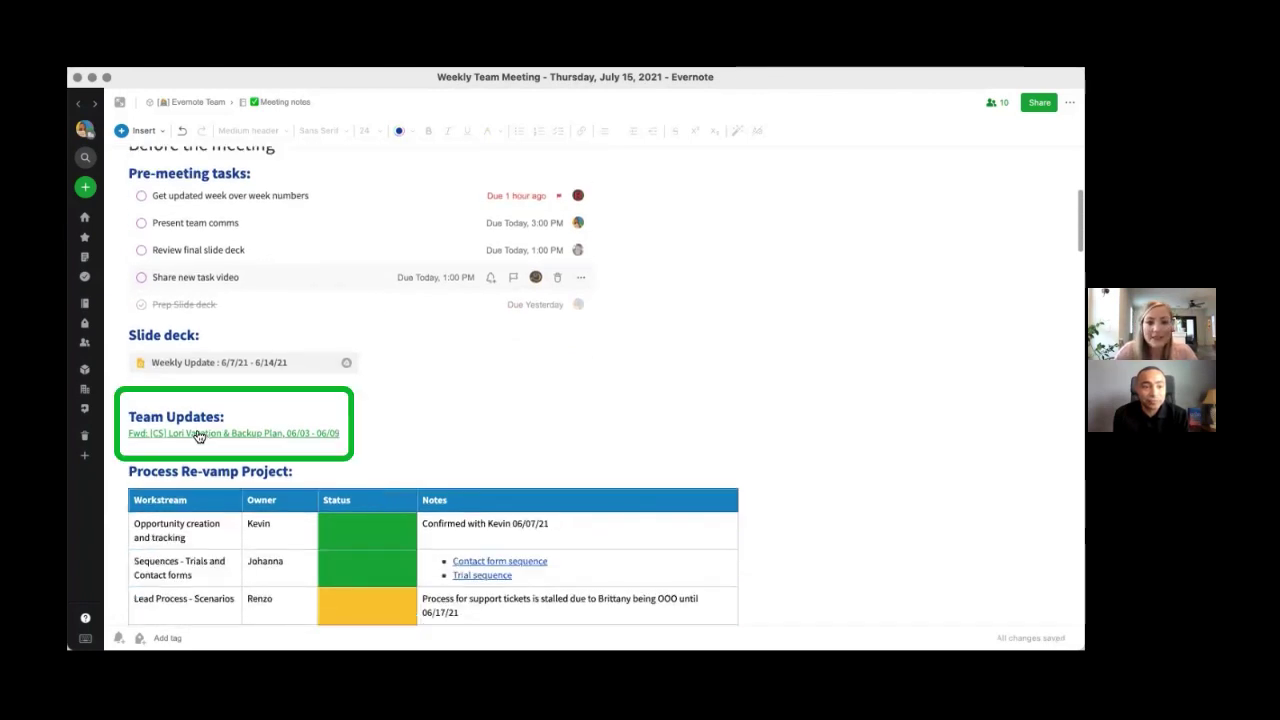
scroll(345, 410, down, 3)
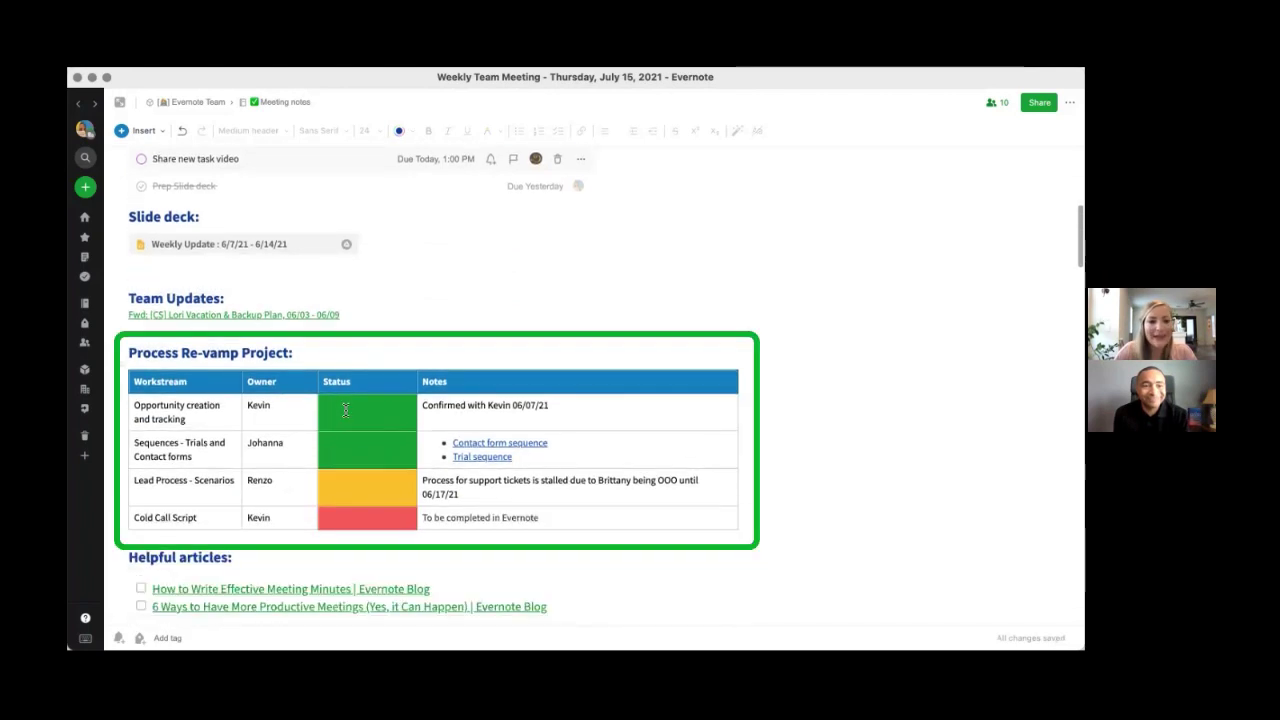
scroll(553, 540, down, 2)
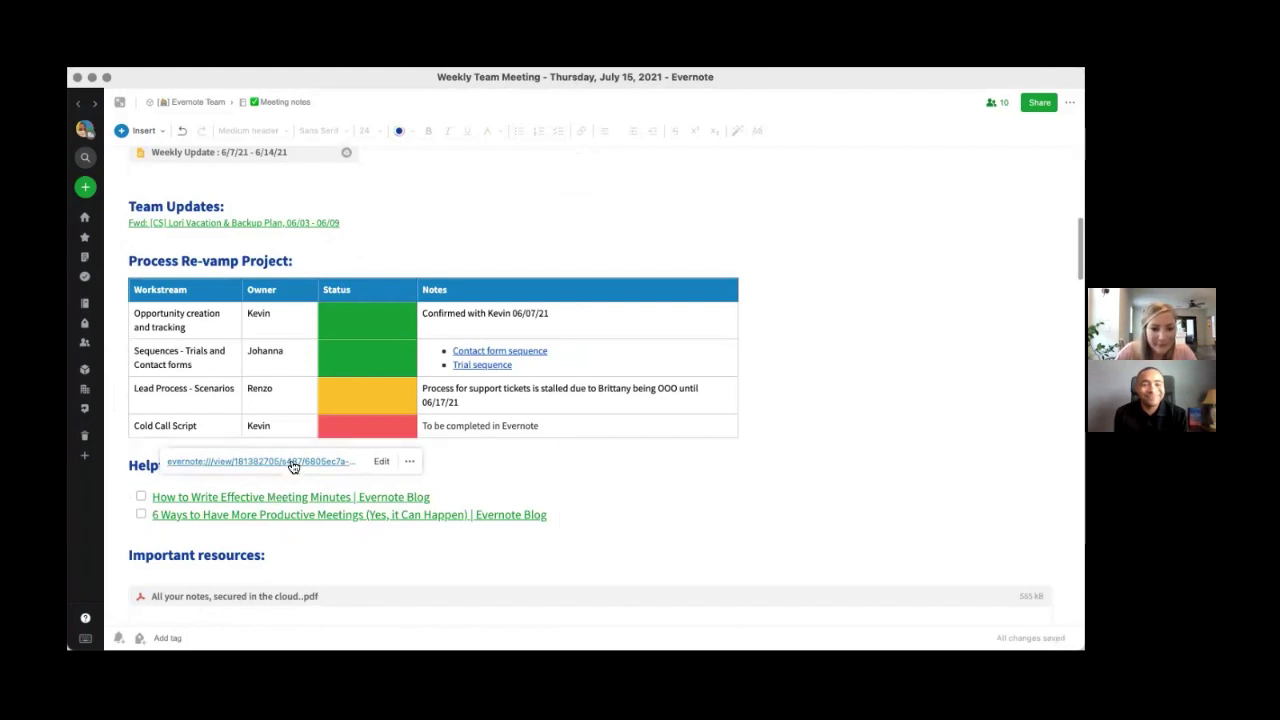
click(293, 465)
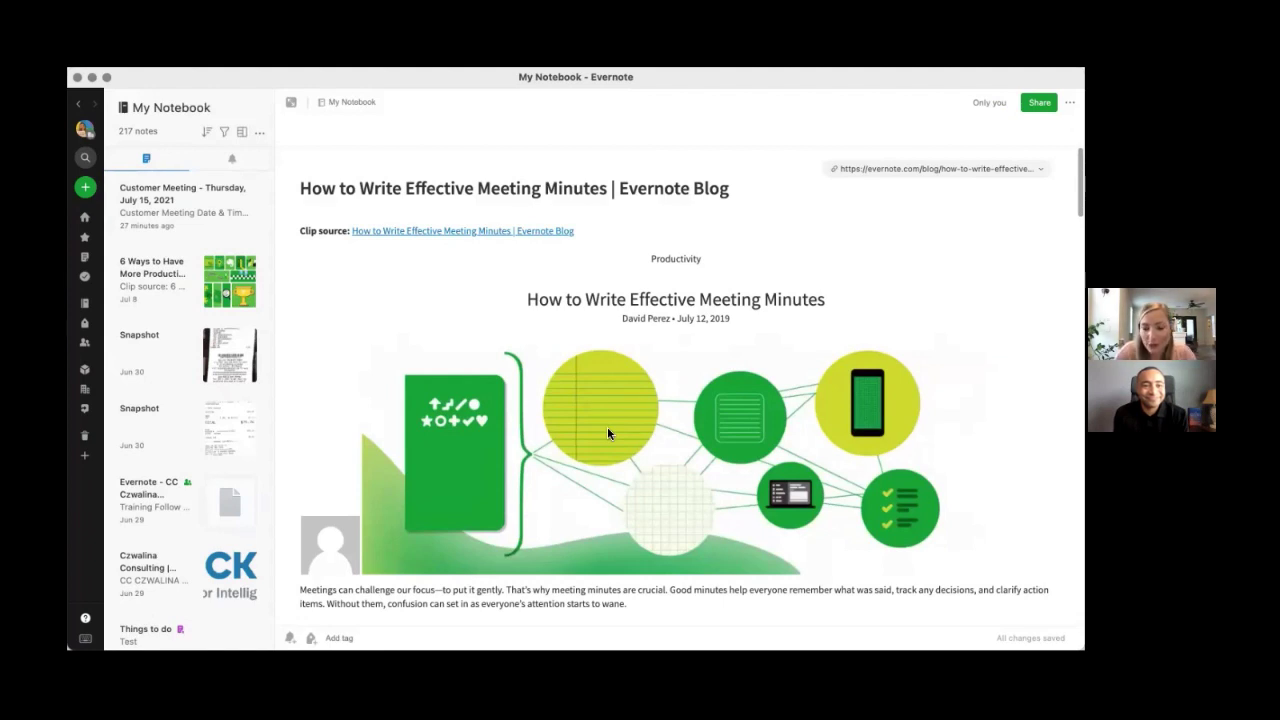
scroll(607, 432, down, 1)
scroll(607, 432, down, 2)
scroll(607, 432, down, 2)
scroll(607, 432, down, 3)
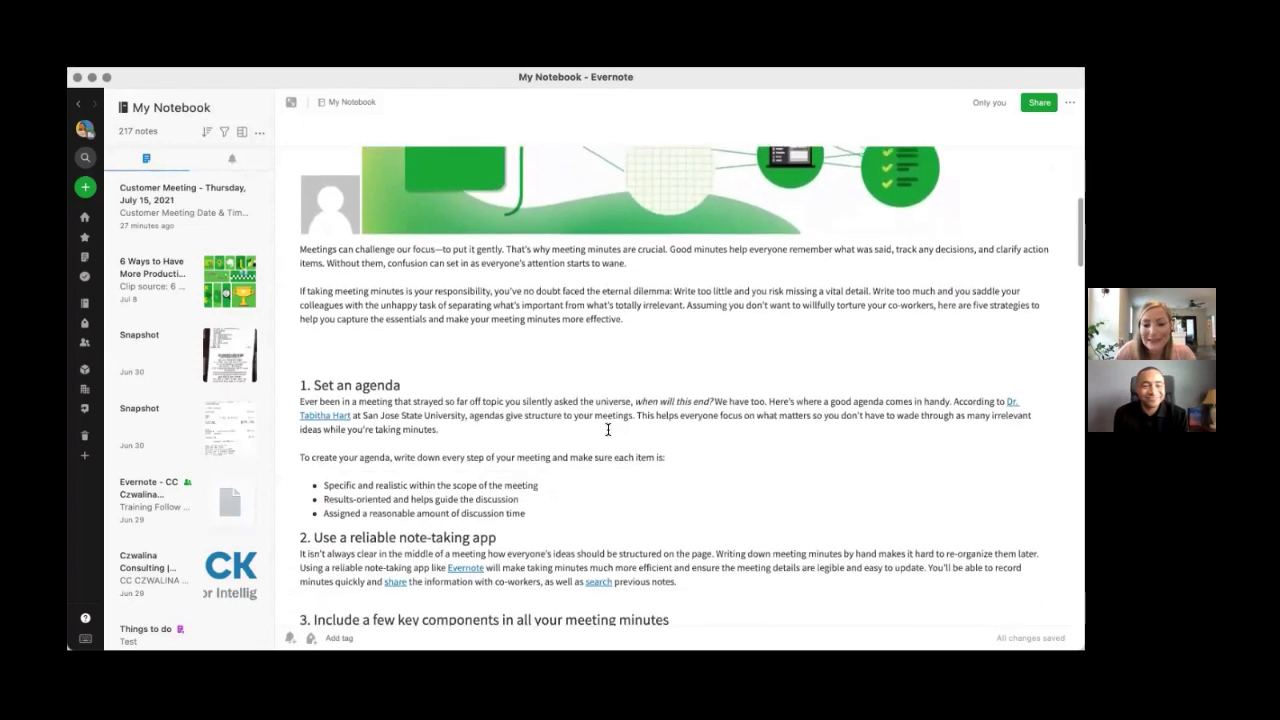
scroll(607, 432, up, 2)
scroll(607, 432, up, 5)
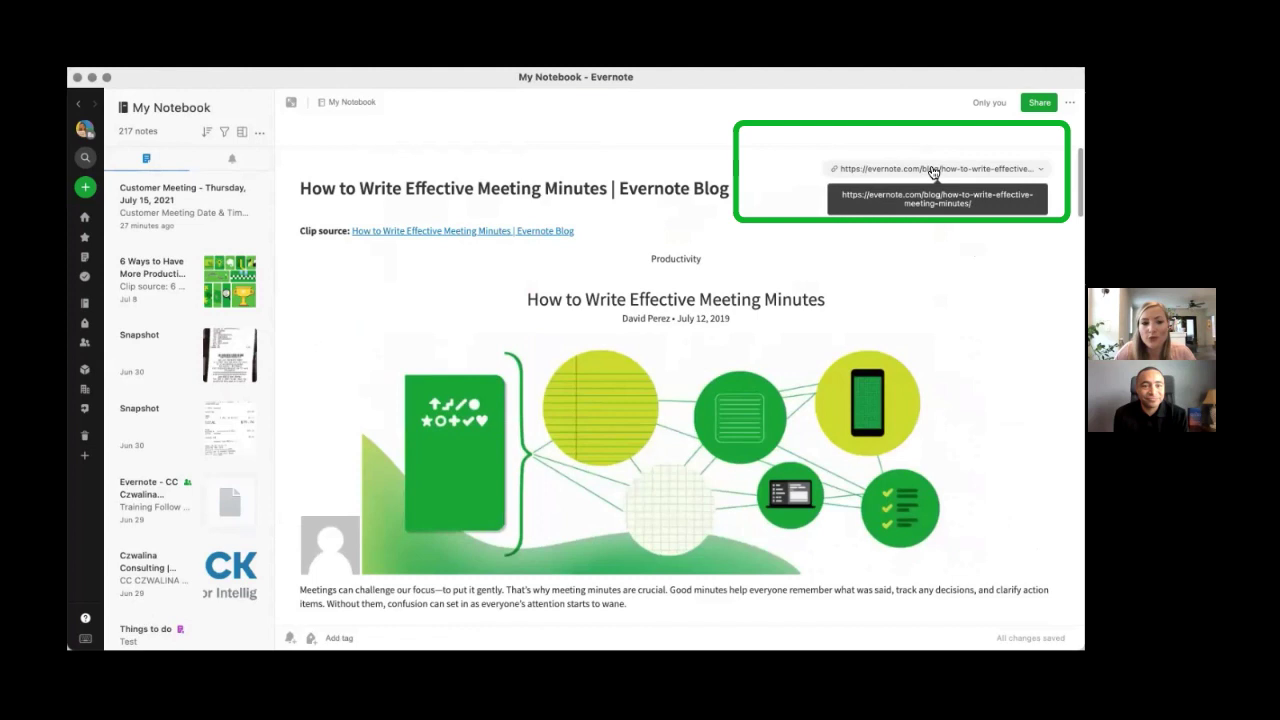
click(82, 108)
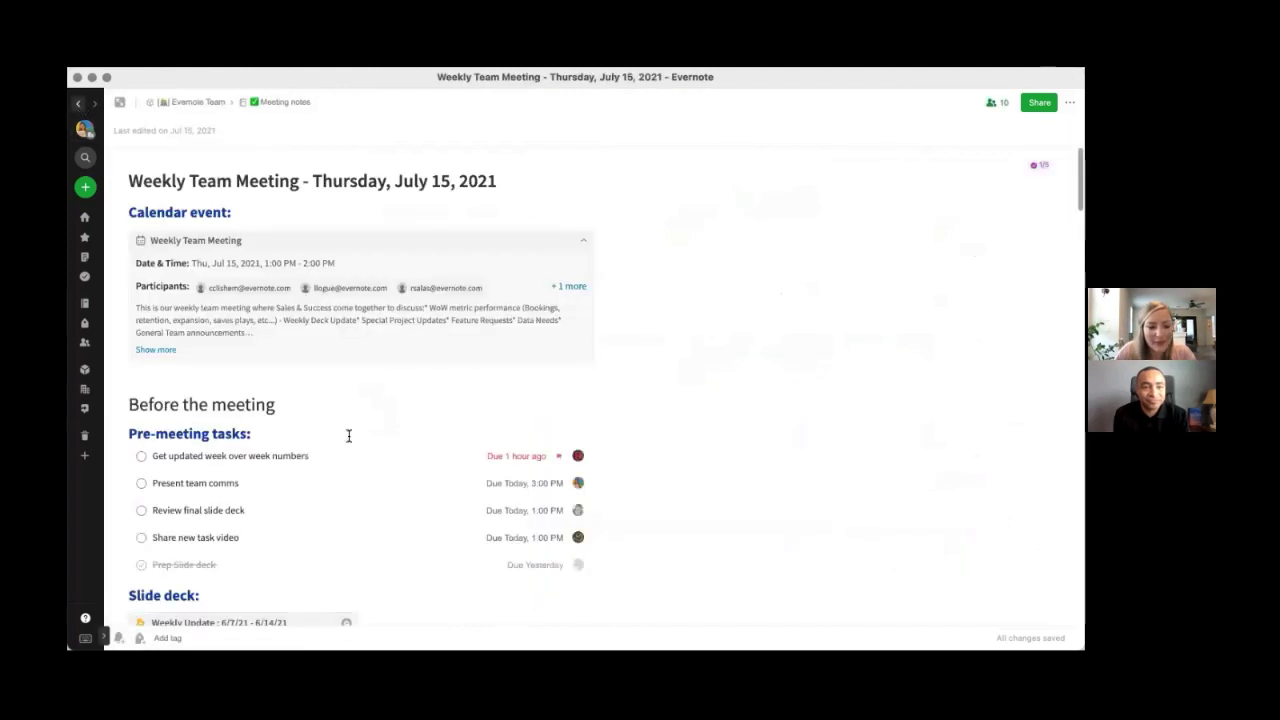
- Scroll past the PDF preview and play the embedded YouTube Tasks intro video
scroll(349, 434, down, 5)
scroll(349, 436, down, 1)
scroll(196, 527, down, 2)
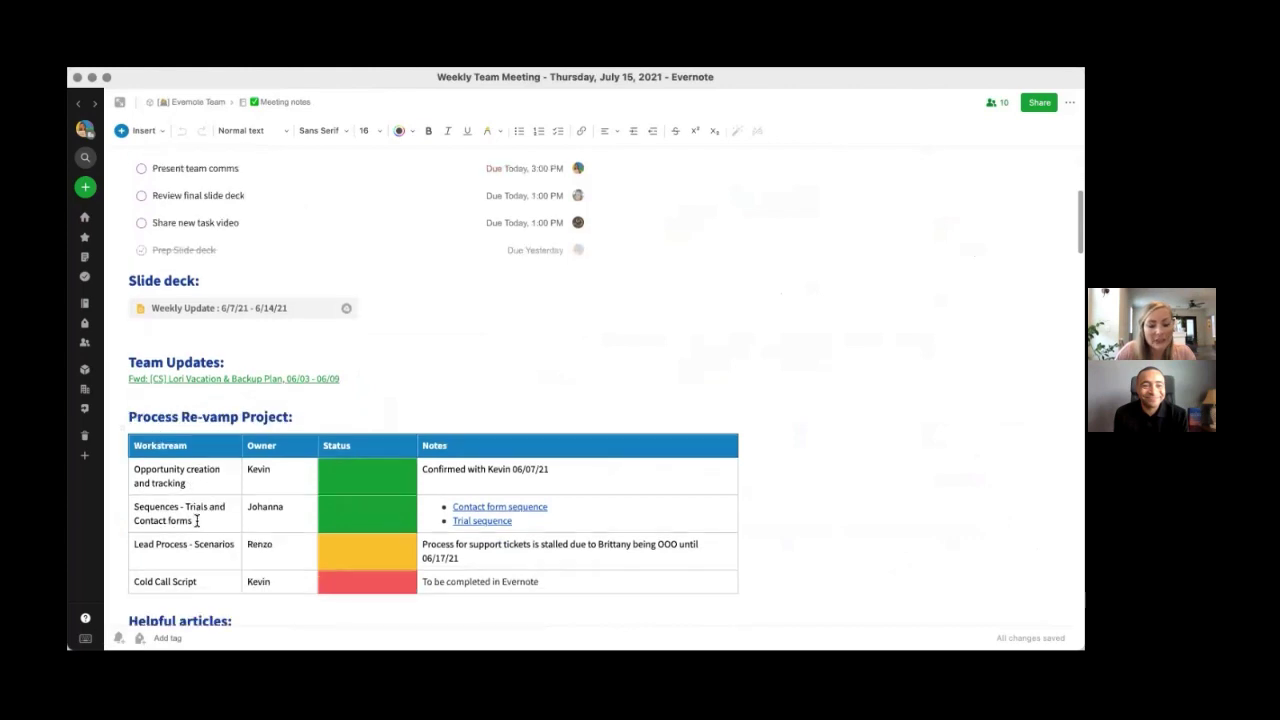
scroll(196, 527, down, 3)
scroll(374, 560, down, 1)
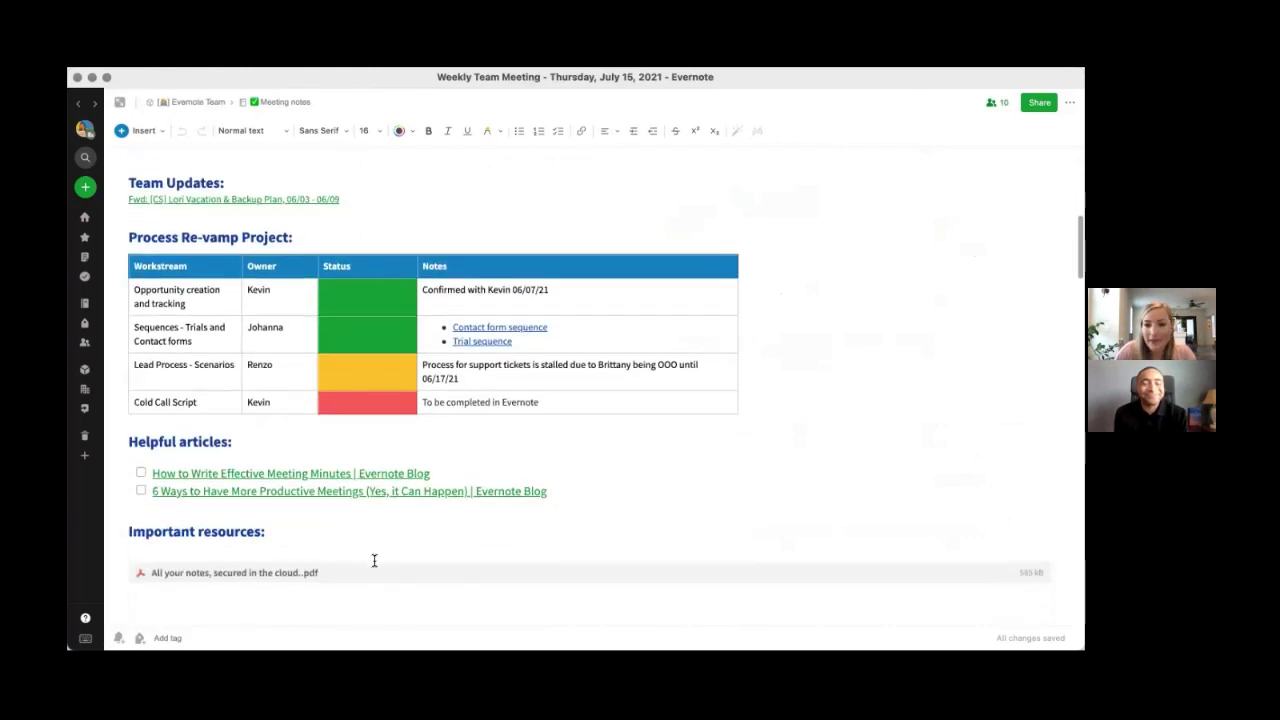
scroll(372, 558, down, 2)
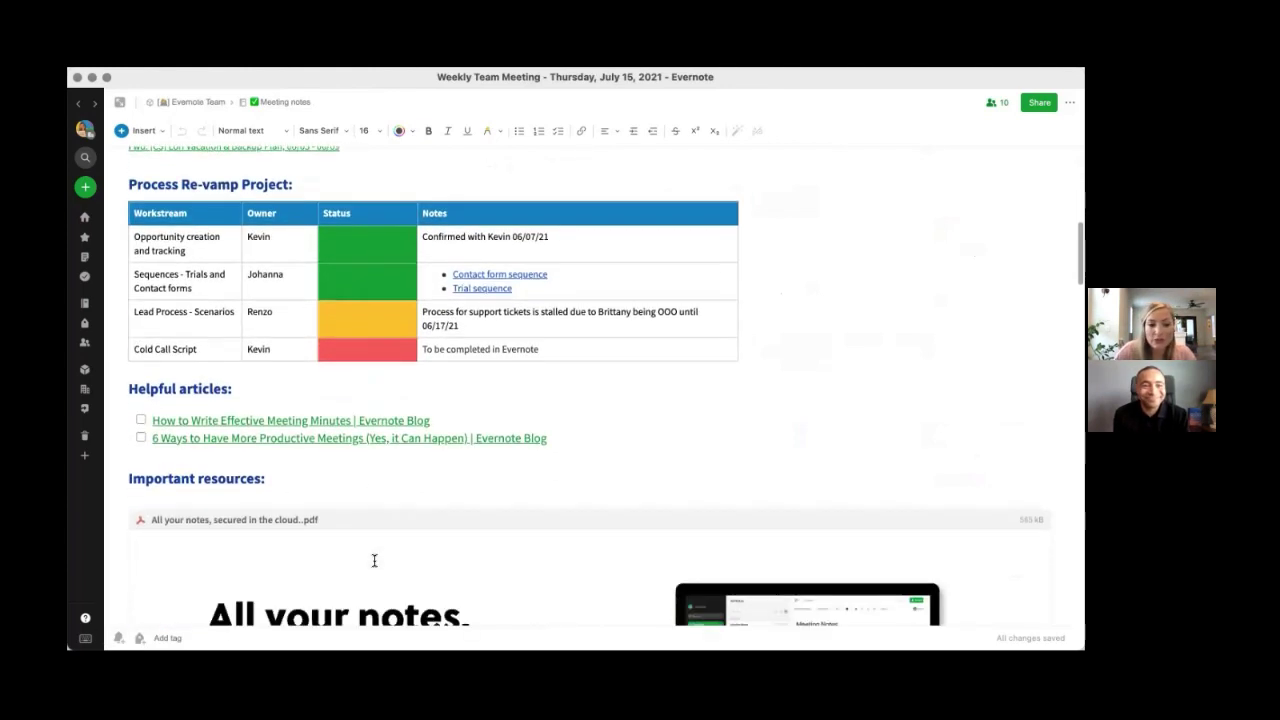
scroll(350, 500, down, 2)
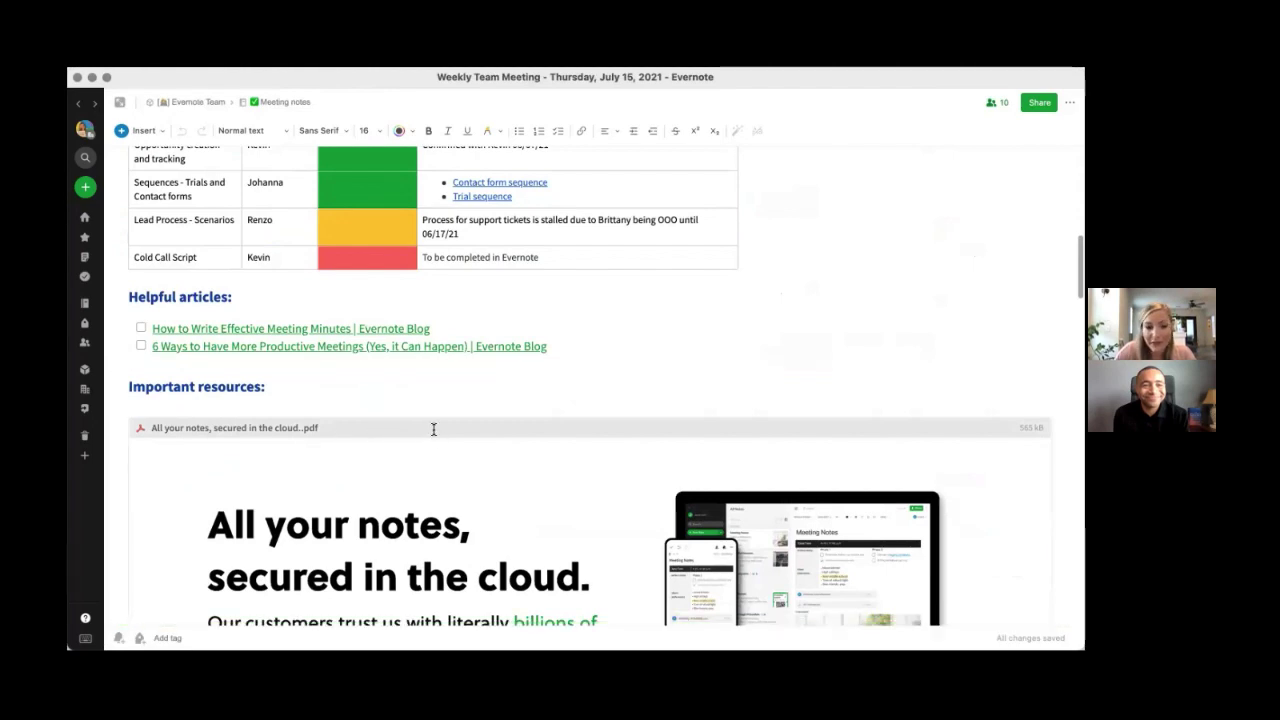
scroll(435, 435, down, 3)
scroll(435, 435, down, 6)
scroll(433, 428, down, 5)
scroll(433, 428, down, 3)
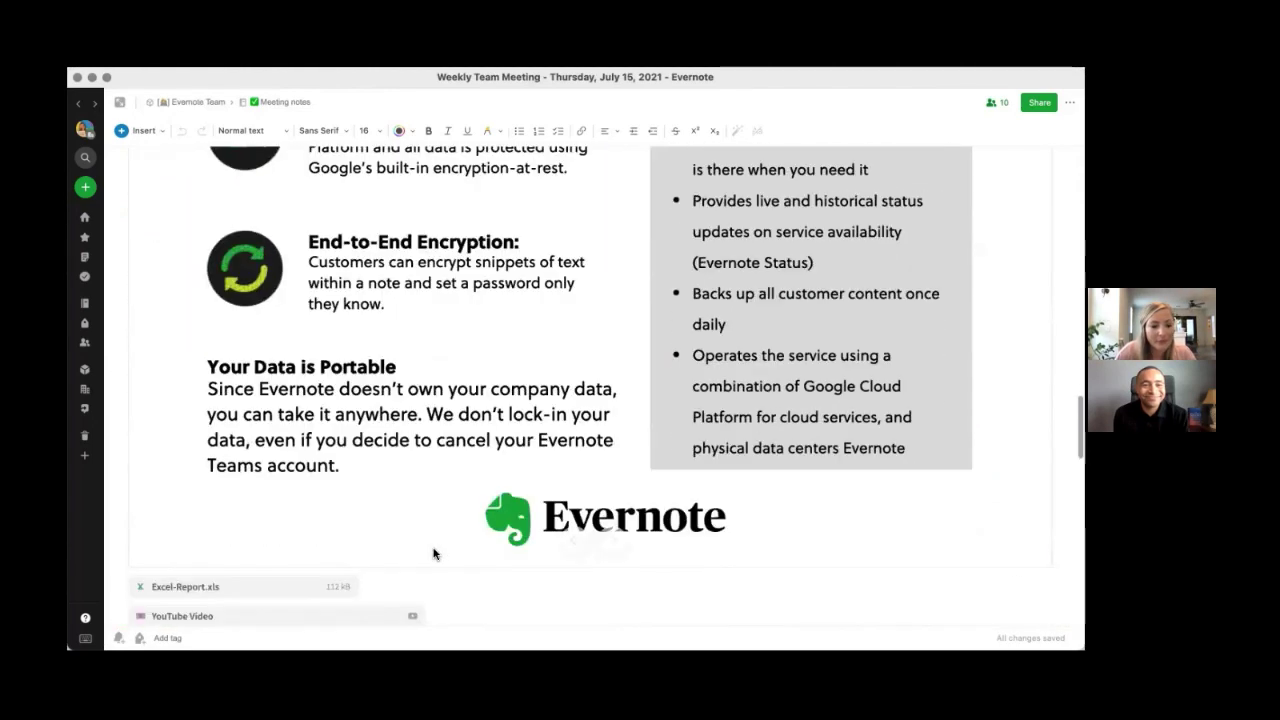
scroll(430, 540, down, 9)
scroll(220, 389, up, 1)
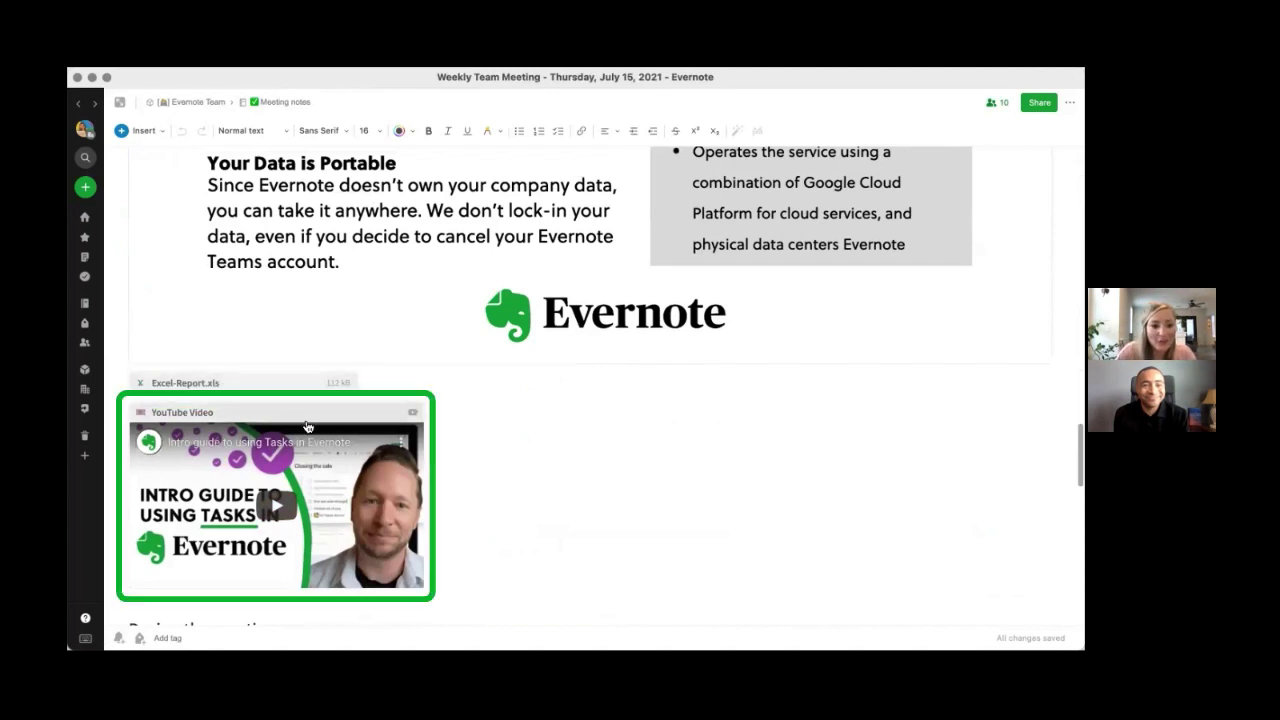
click(273, 507)
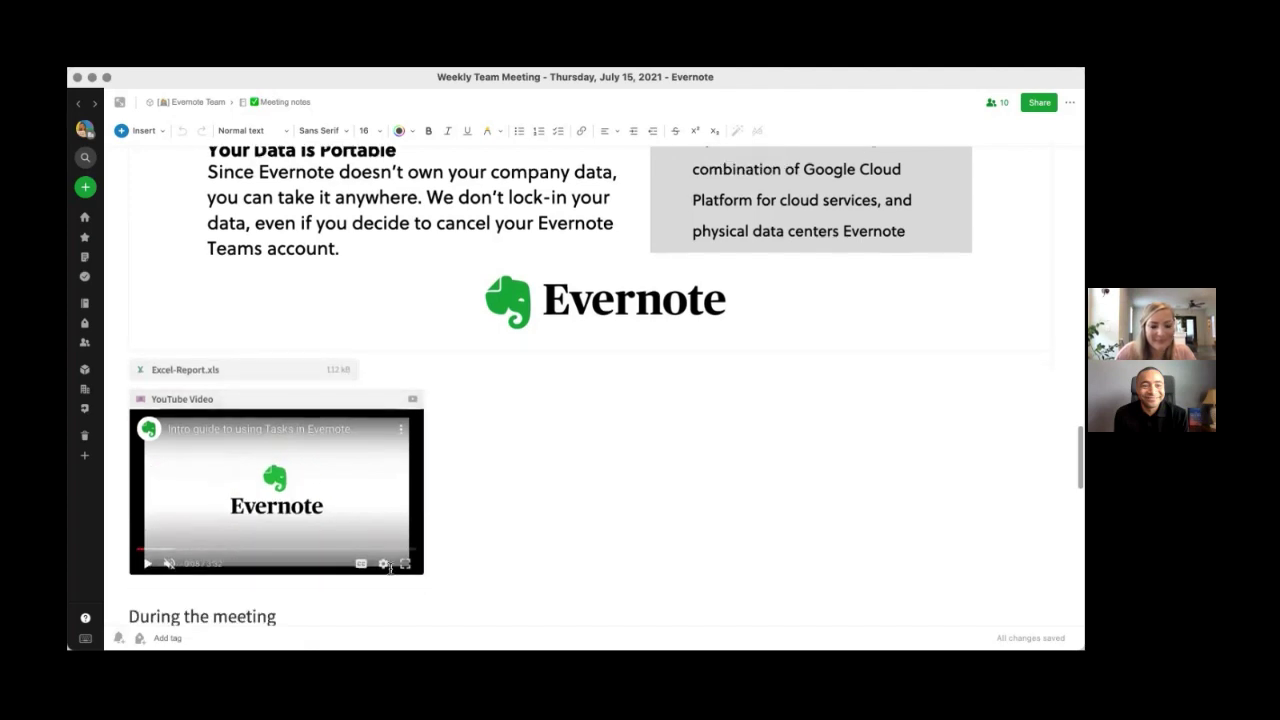
scroll(390, 568, down, 5)
scroll(551, 591, down, 2)
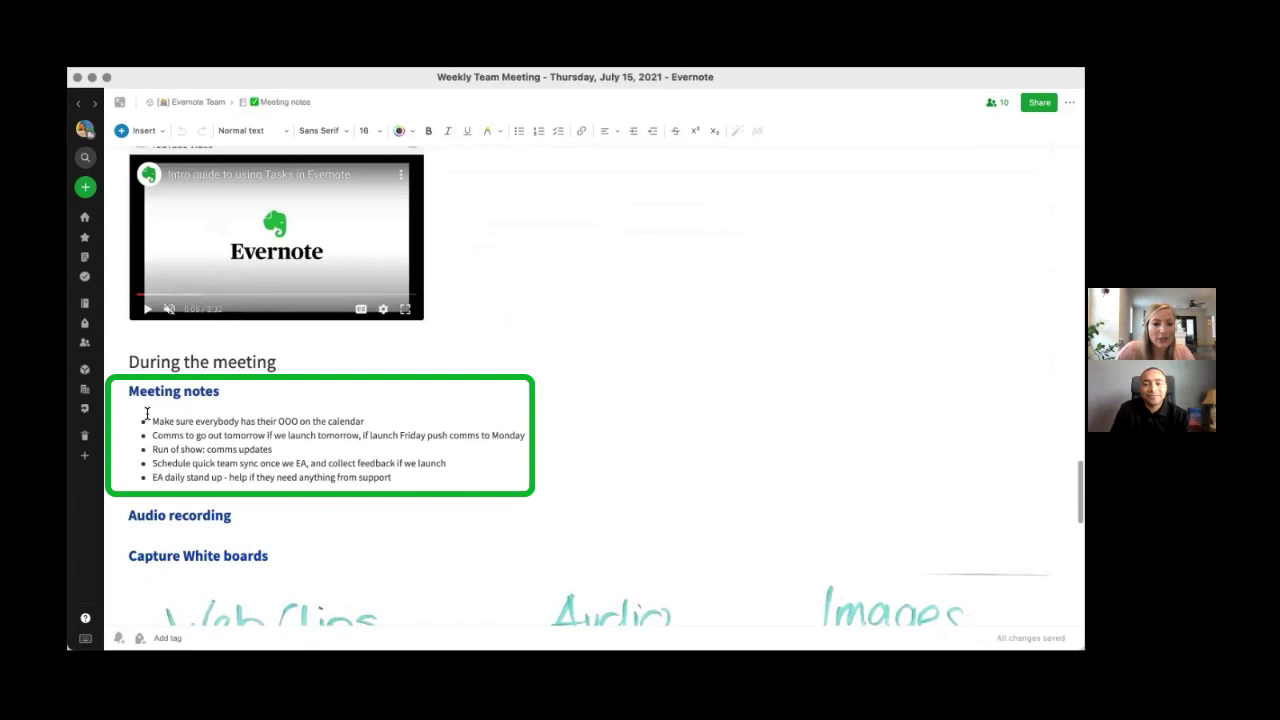
- Convert the five Meeting notes bullets to checkboxes and place the cursor under Audio recording
drag(152, 418, 437, 479)
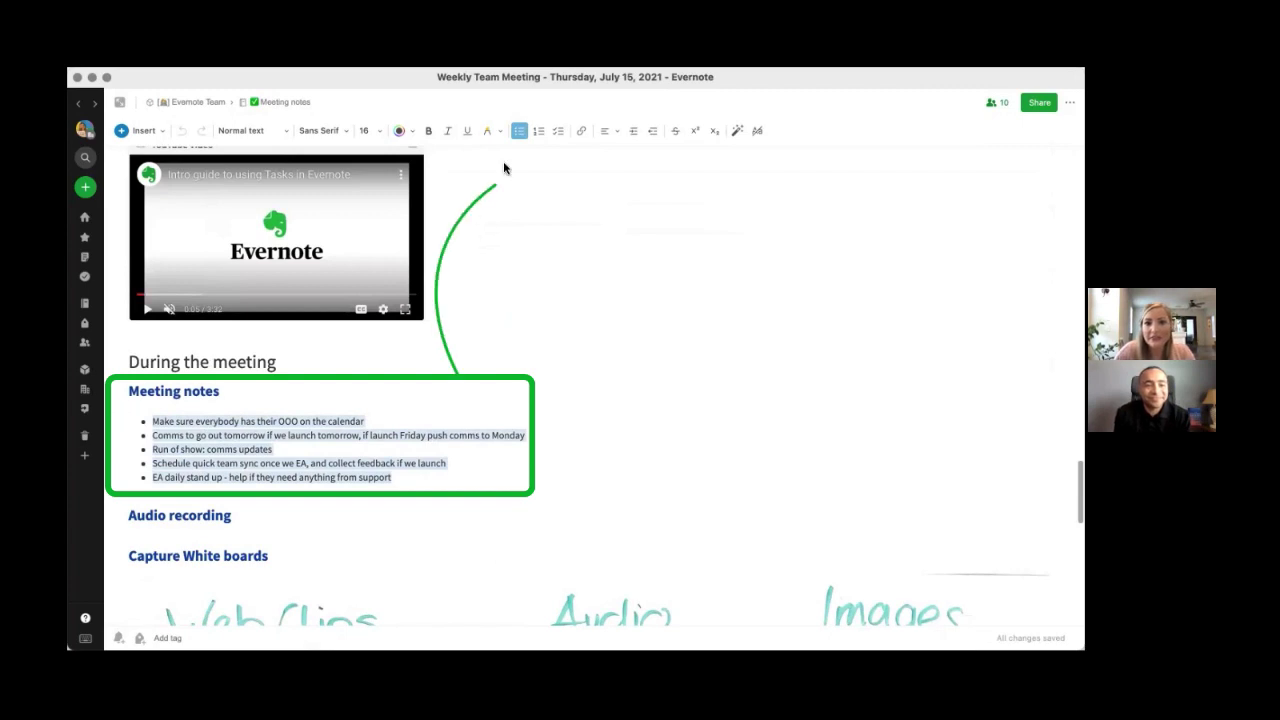
click(558, 131)
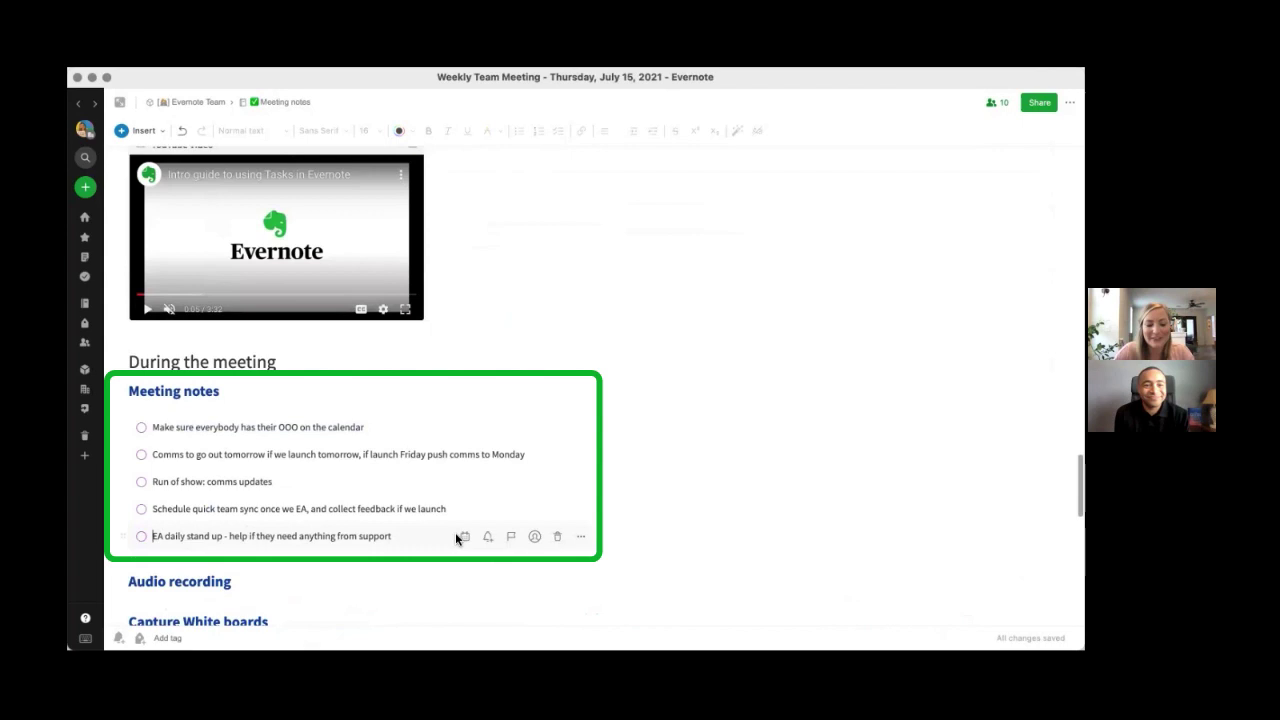
scroll(310, 537, down, 3)
click(195, 498)
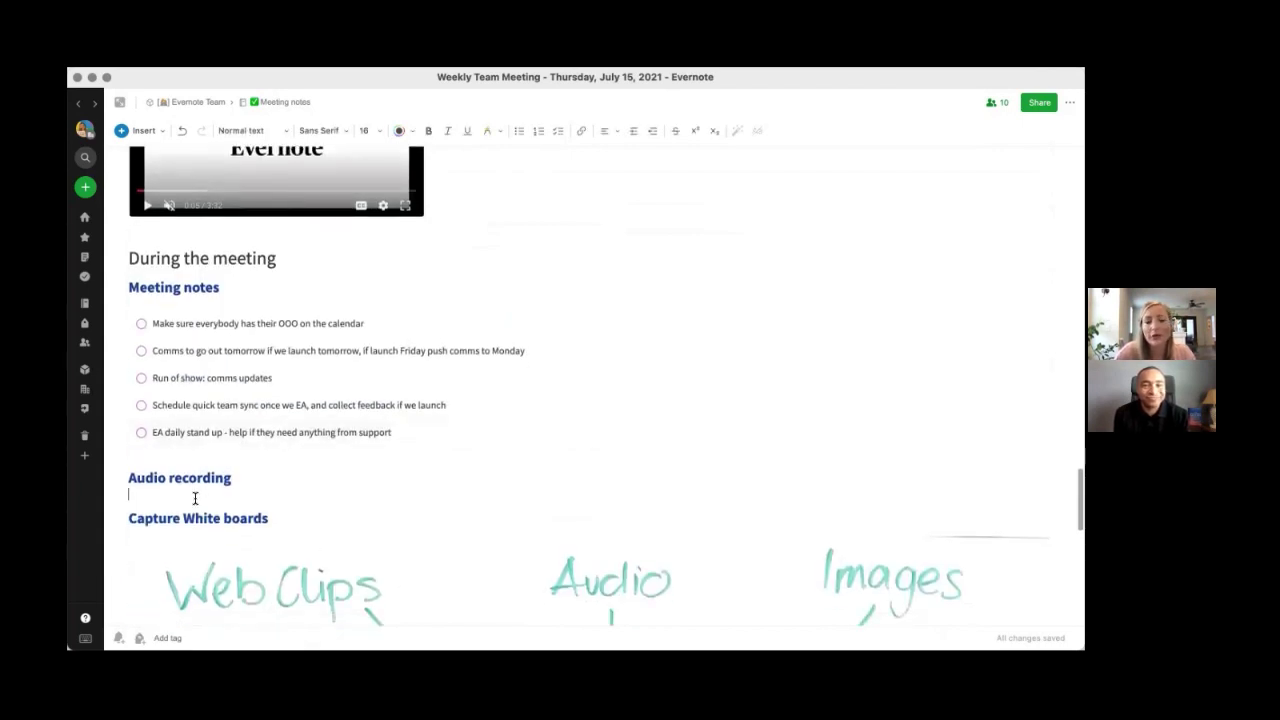
- Insert an Audio Recording into the note from the Insert menu
click(133, 131)
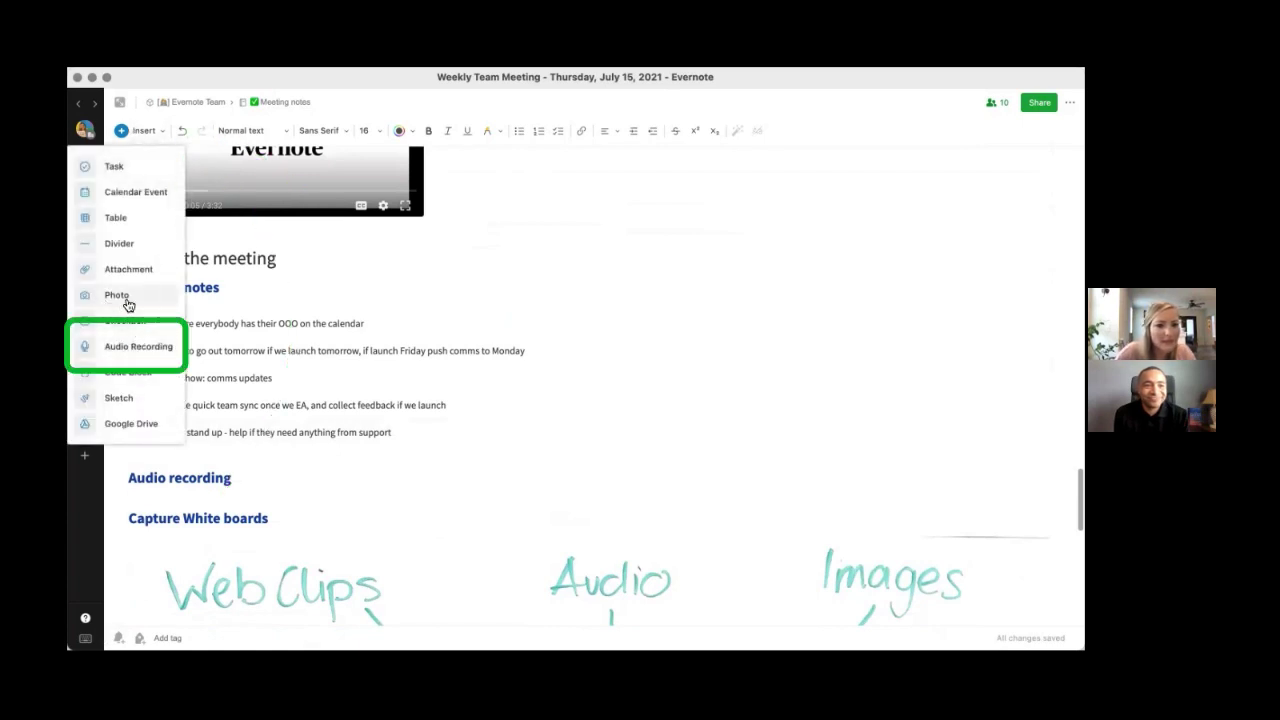
click(150, 347)
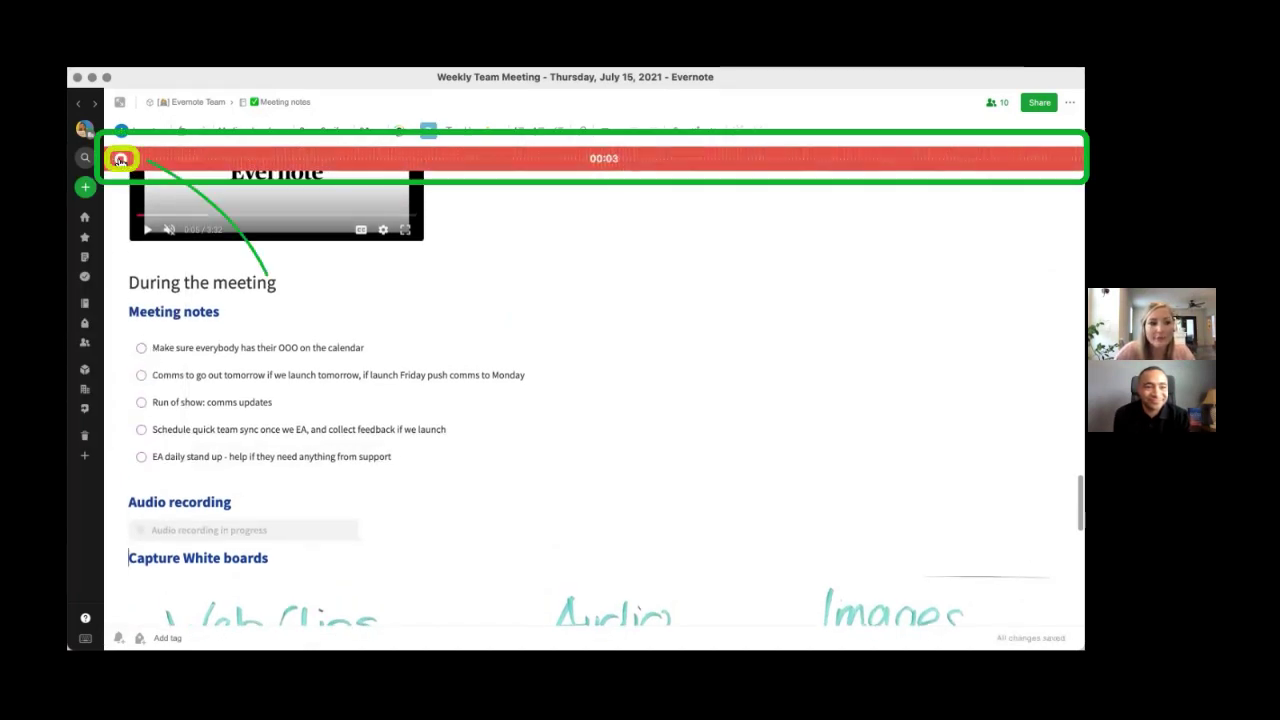
- Stop the recording to attach the .webm file, then review the whiteboard image
click(119, 159)
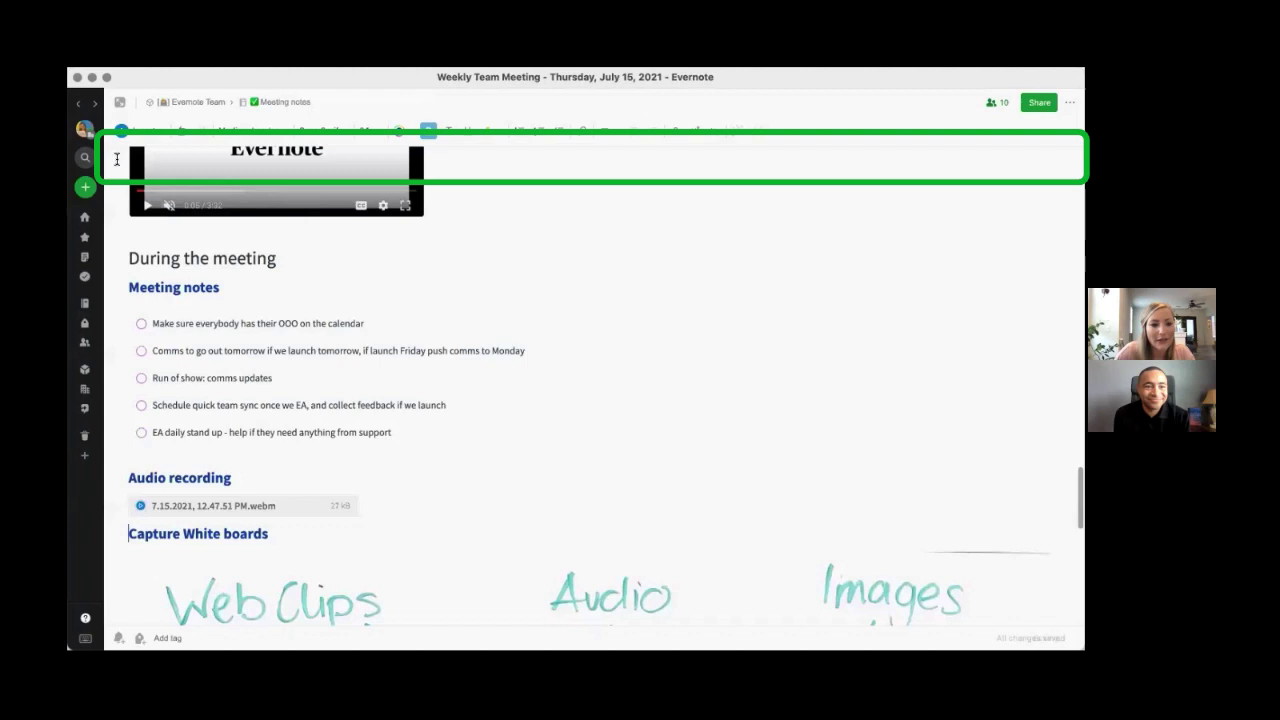
scroll(385, 546, down, 5)
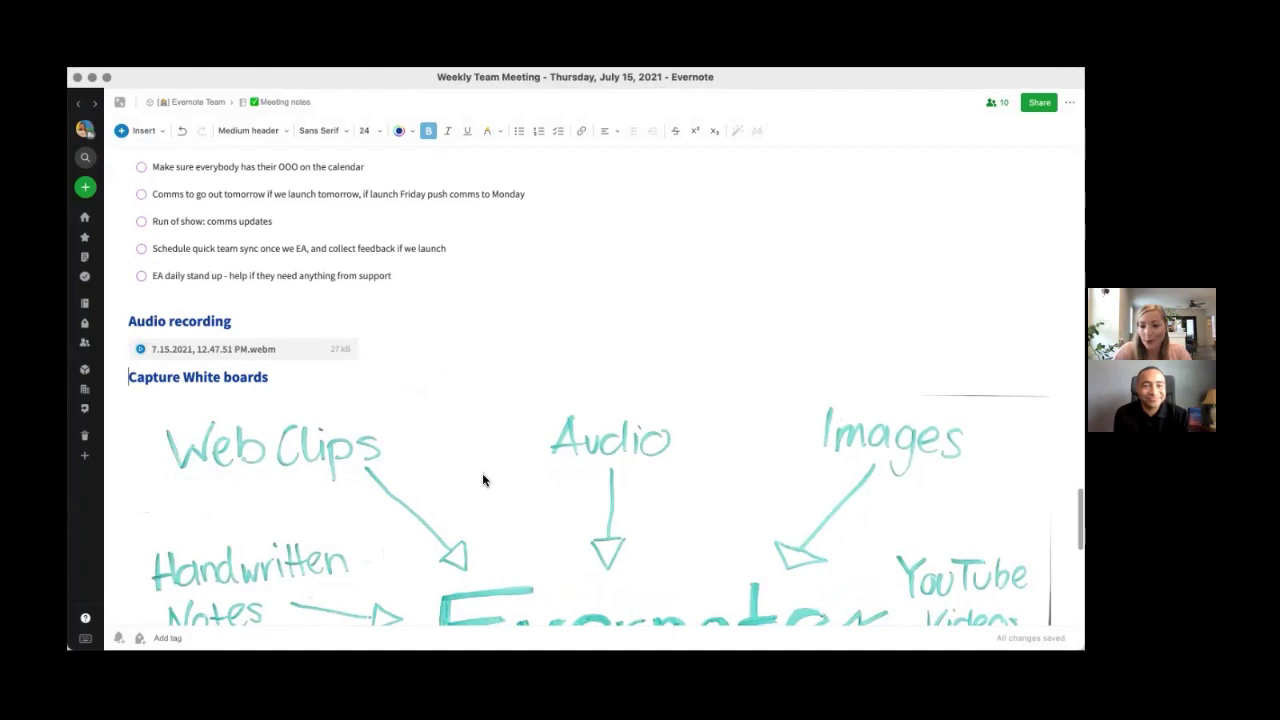
scroll(531, 508, down, 1)
scroll(531, 508, down, 4)
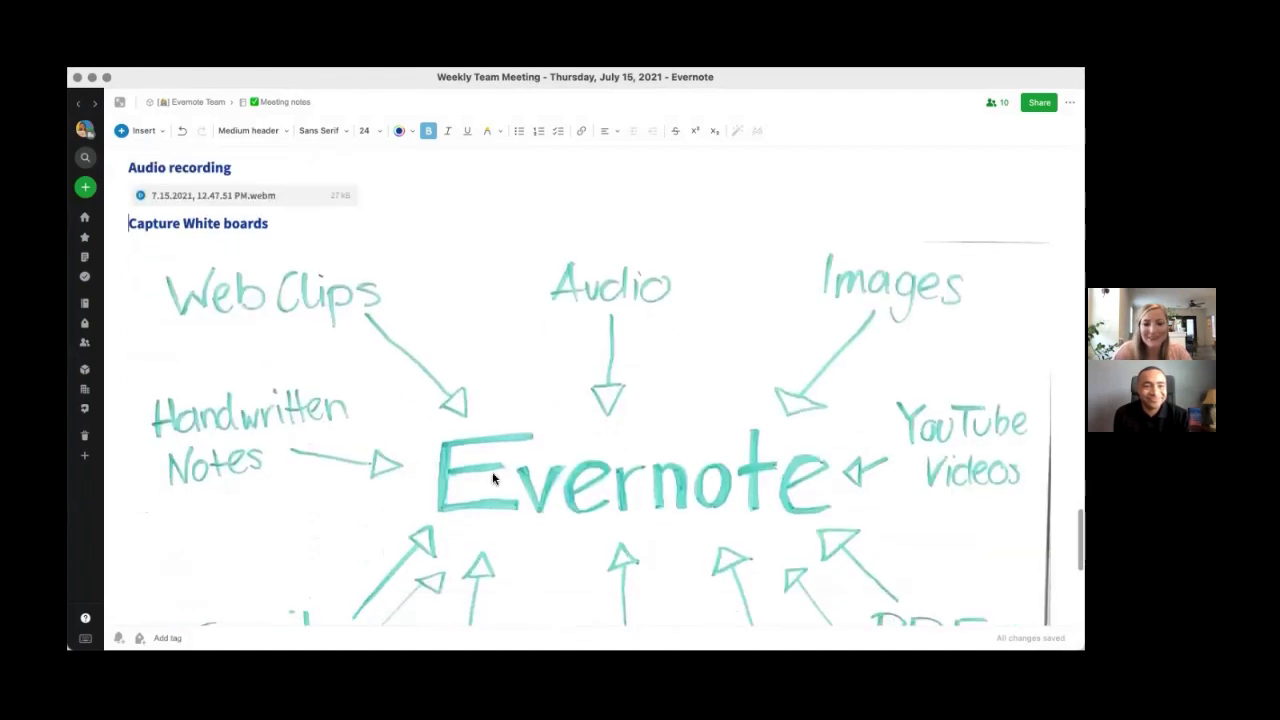
scroll(590, 450, down, 3)
scroll(590, 446, down, 8)
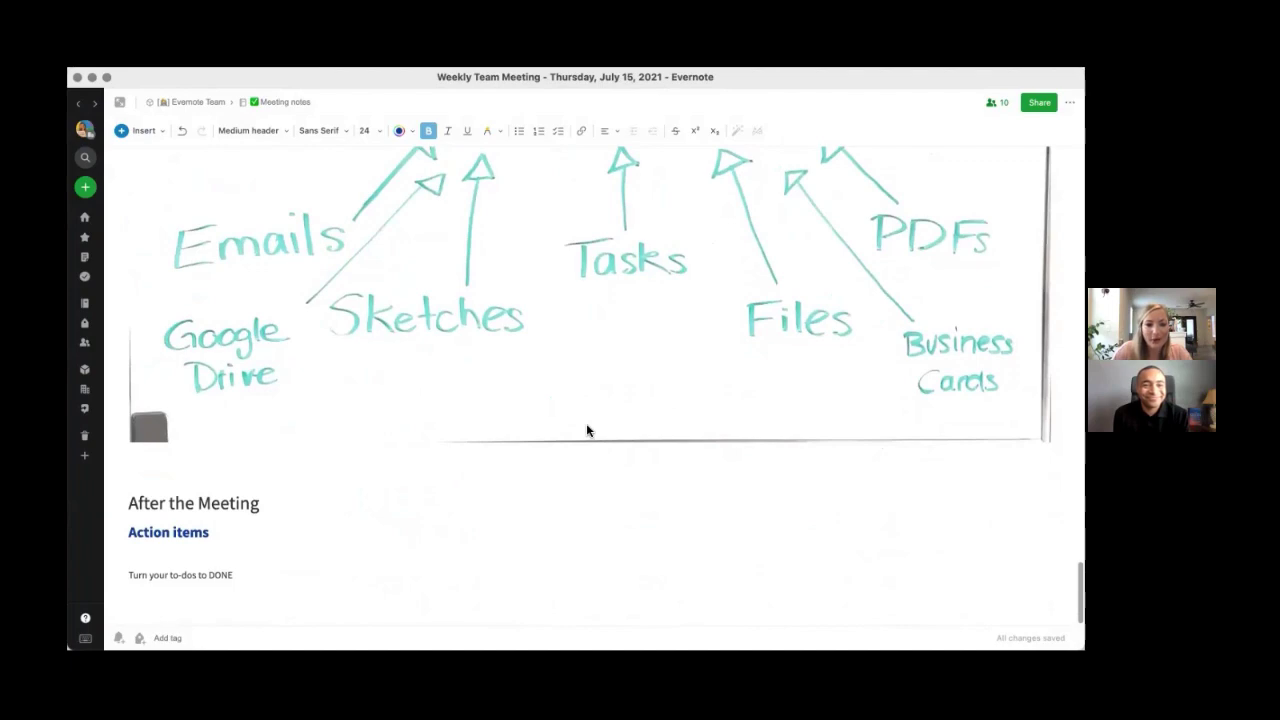
scroll(586, 430, up, 1)
scroll(586, 430, up, 5)
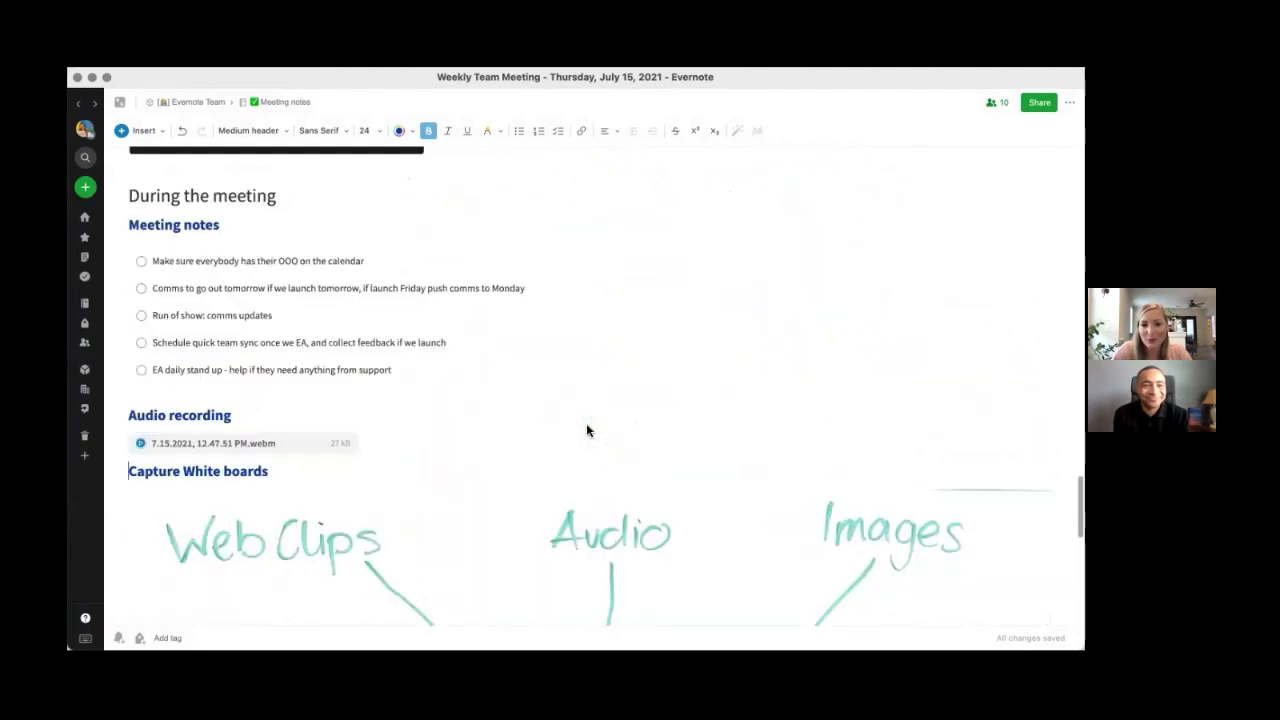
scroll(586, 430, up, 10)
scroll(586, 430, up, 10)
scroll(586, 425, up, 5)
scroll(586, 425, up, 8)
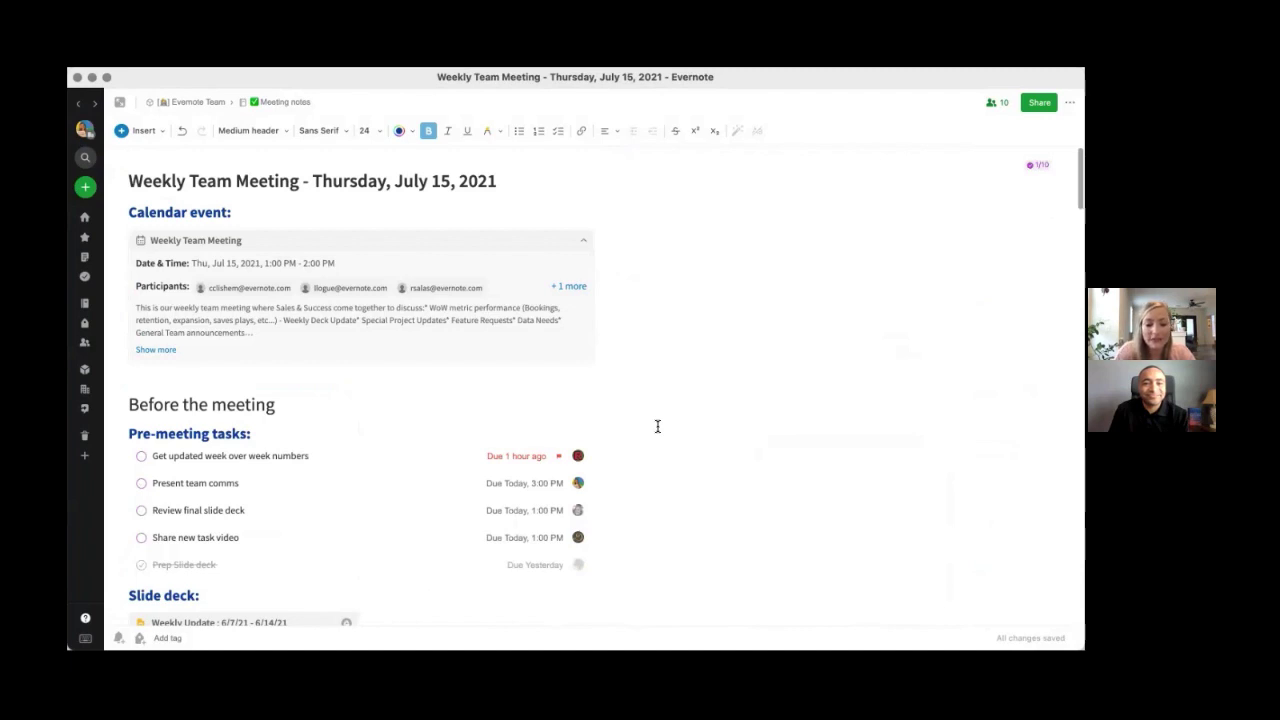
- Find 'audio' in the note and scroll to both matches, including the whiteboard label
scroll(657, 426, down, 10)
key(ctrl+f)
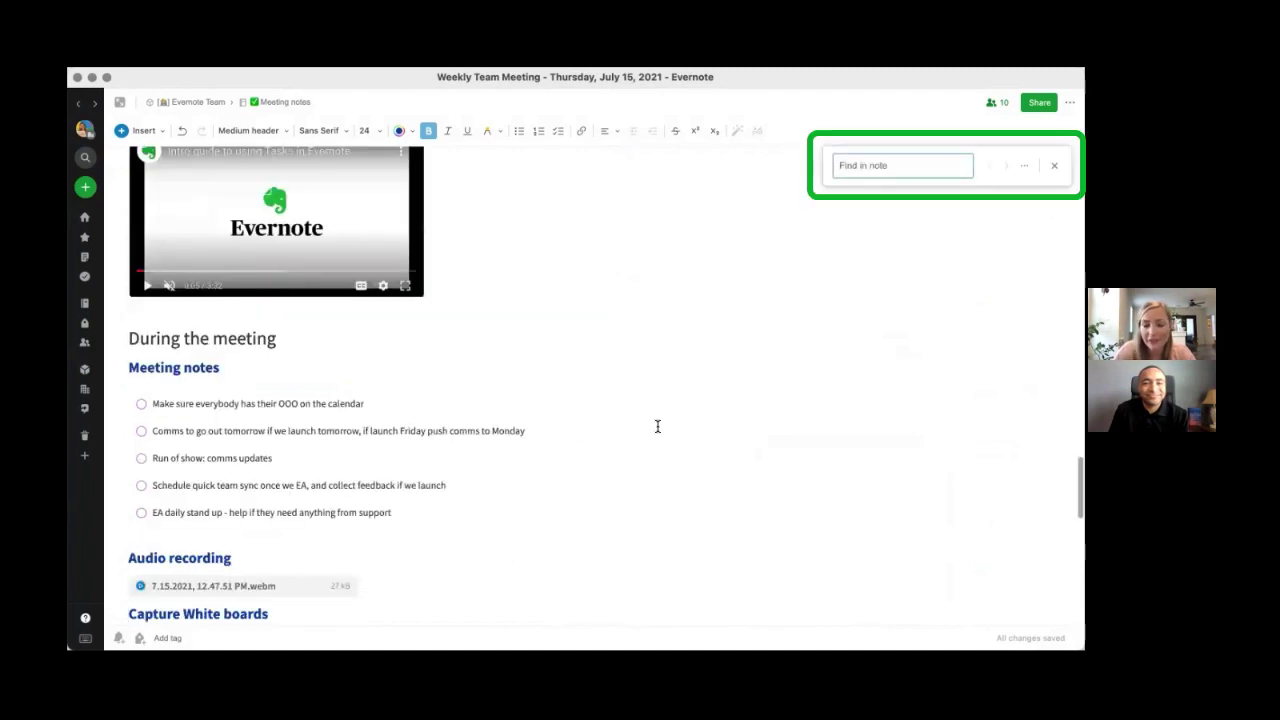
text(aud)
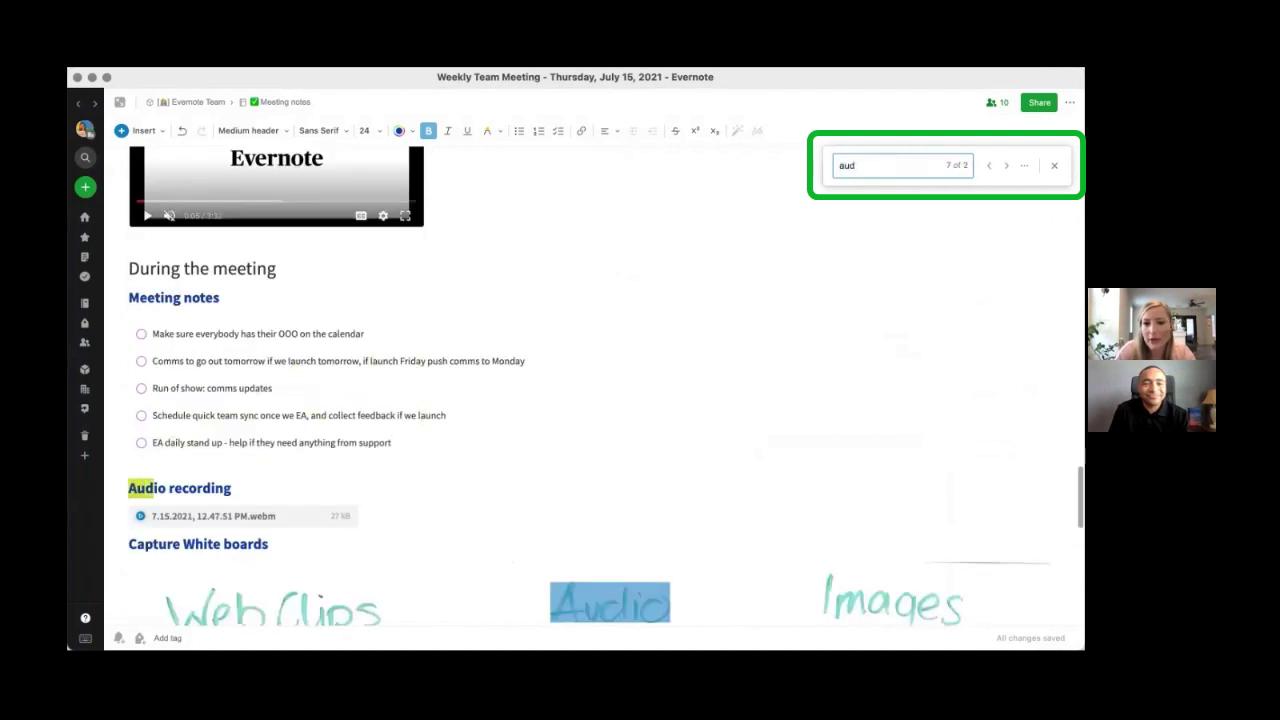
text(io)
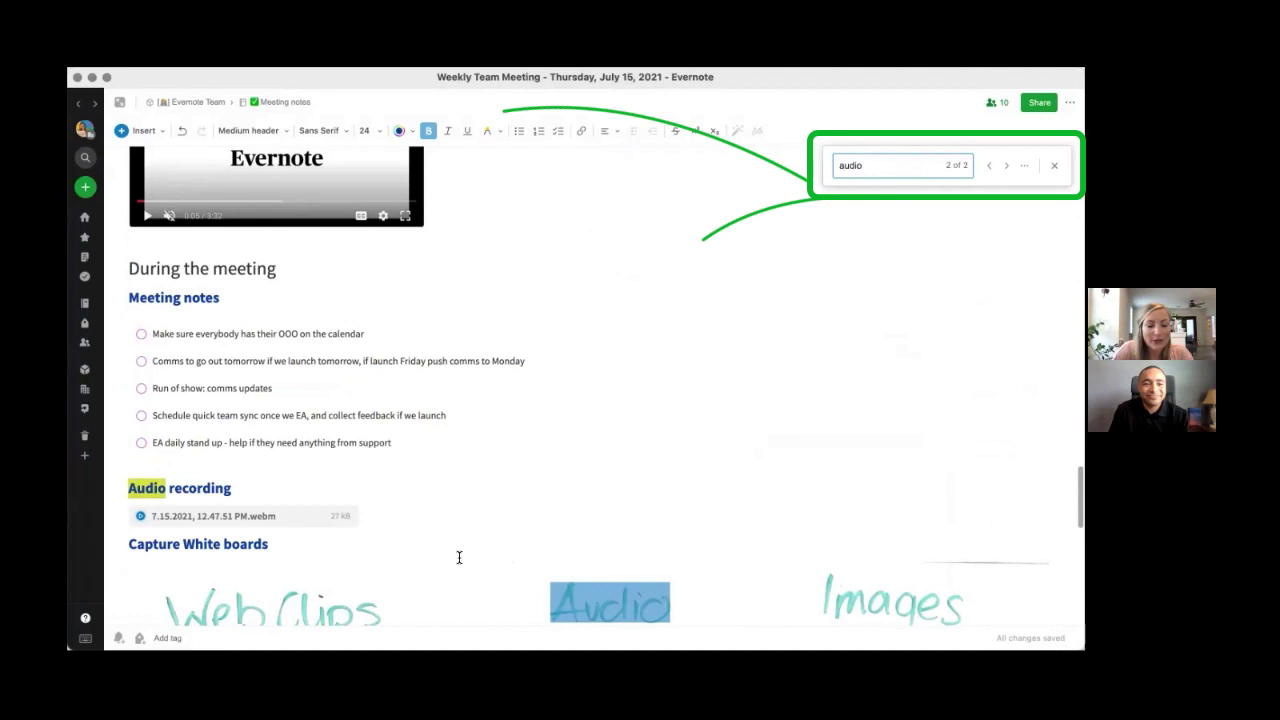
scroll(459, 557, down, 2)
scroll(459, 557, down, 1)
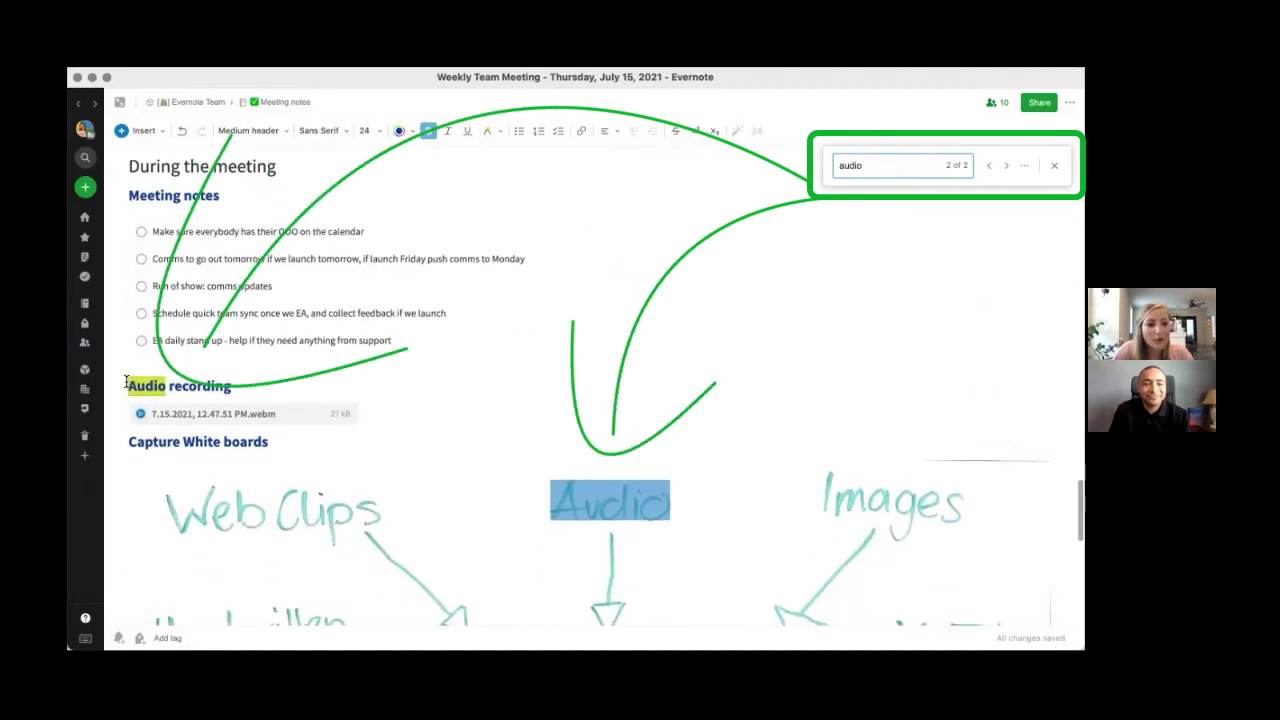
scroll(517, 571, down, 3)
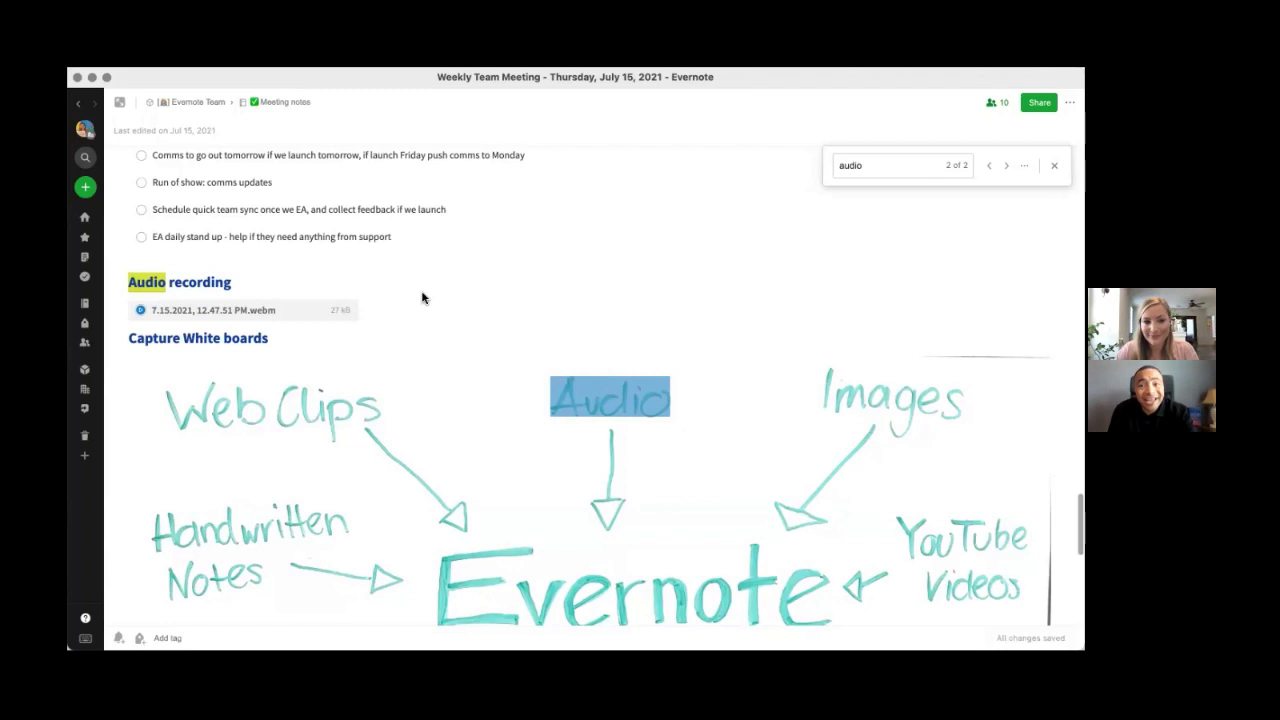
- Open the Tasks panel, try the Due date, Assigned and Flagged views, then choose By note
click(87, 279)
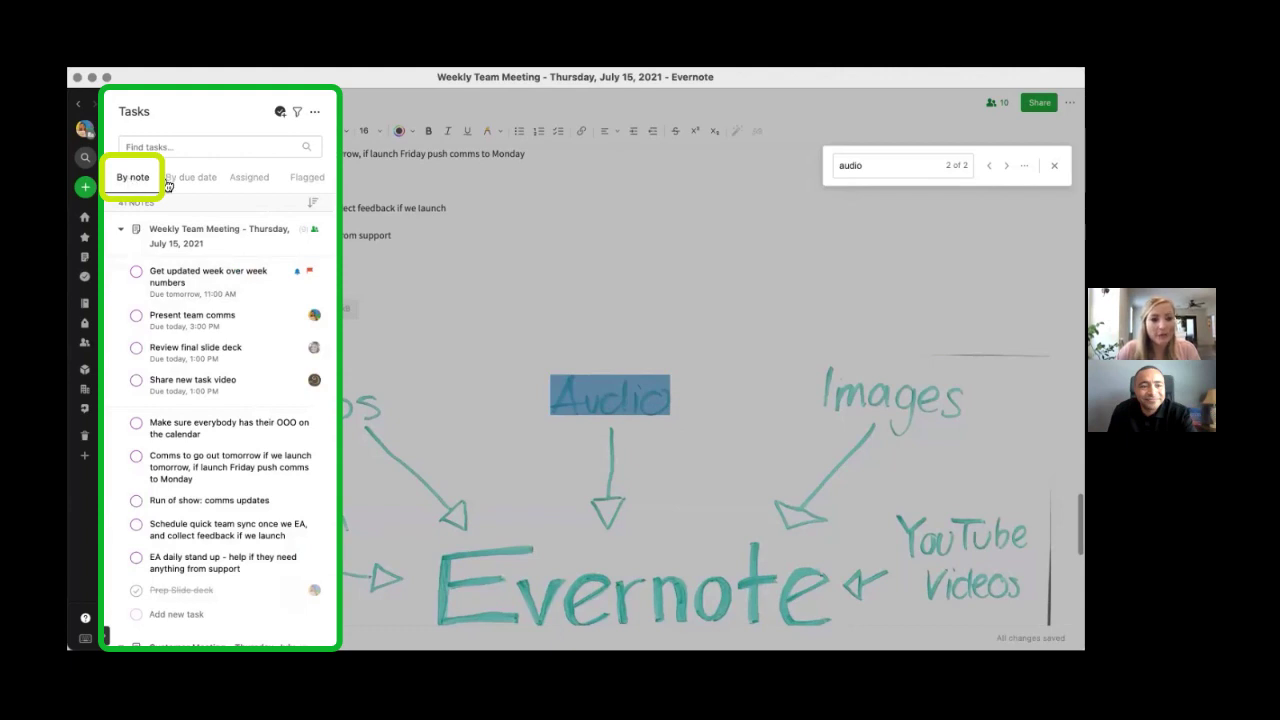
click(203, 180)
click(255, 183)
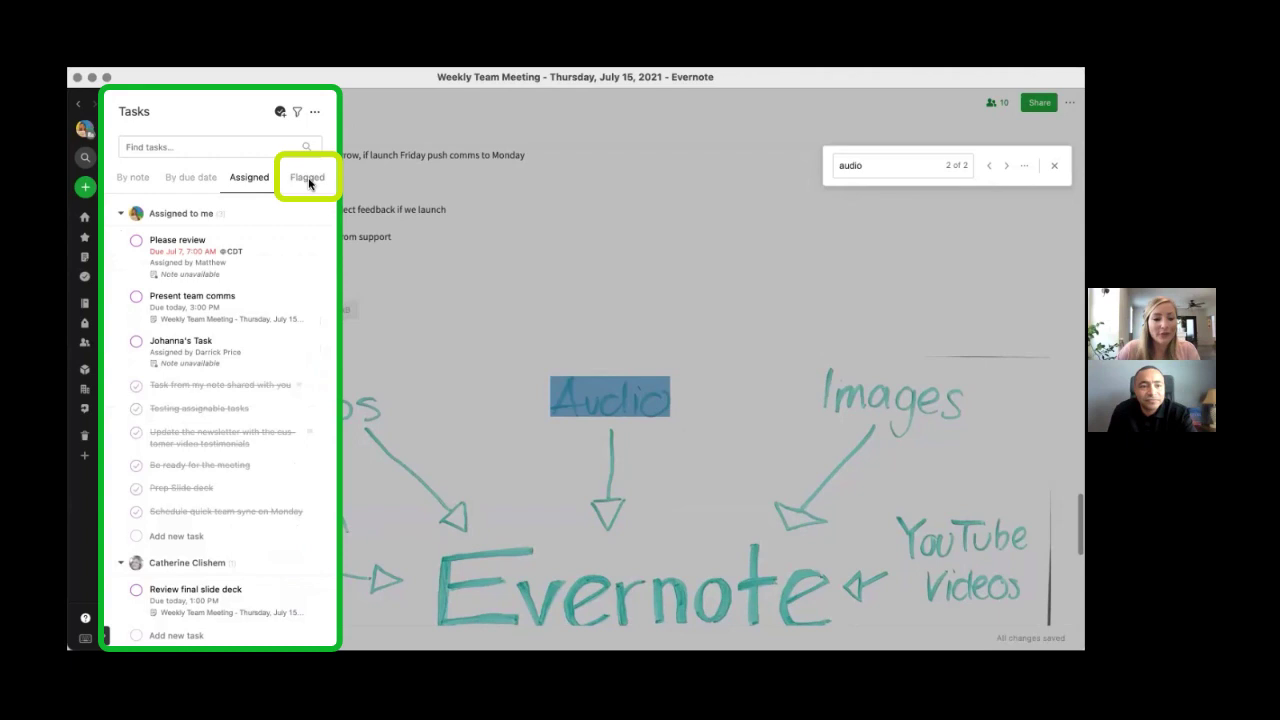
click(308, 181)
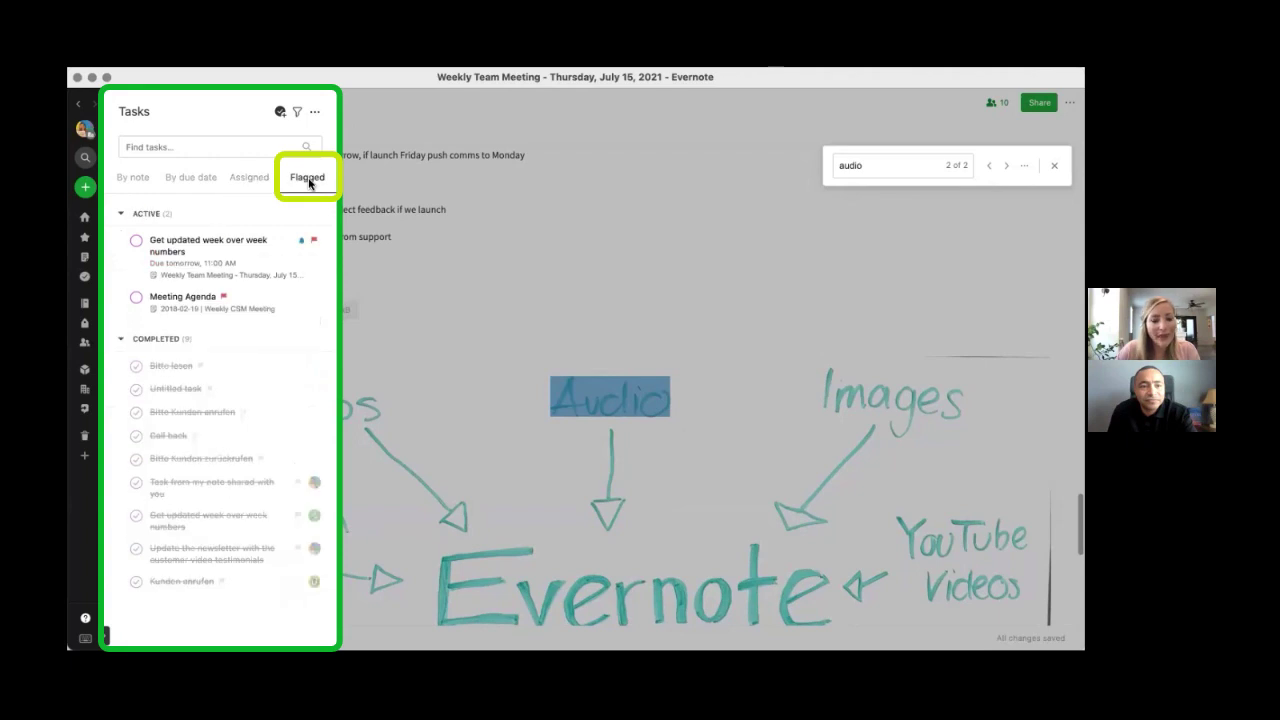
click(132, 179)
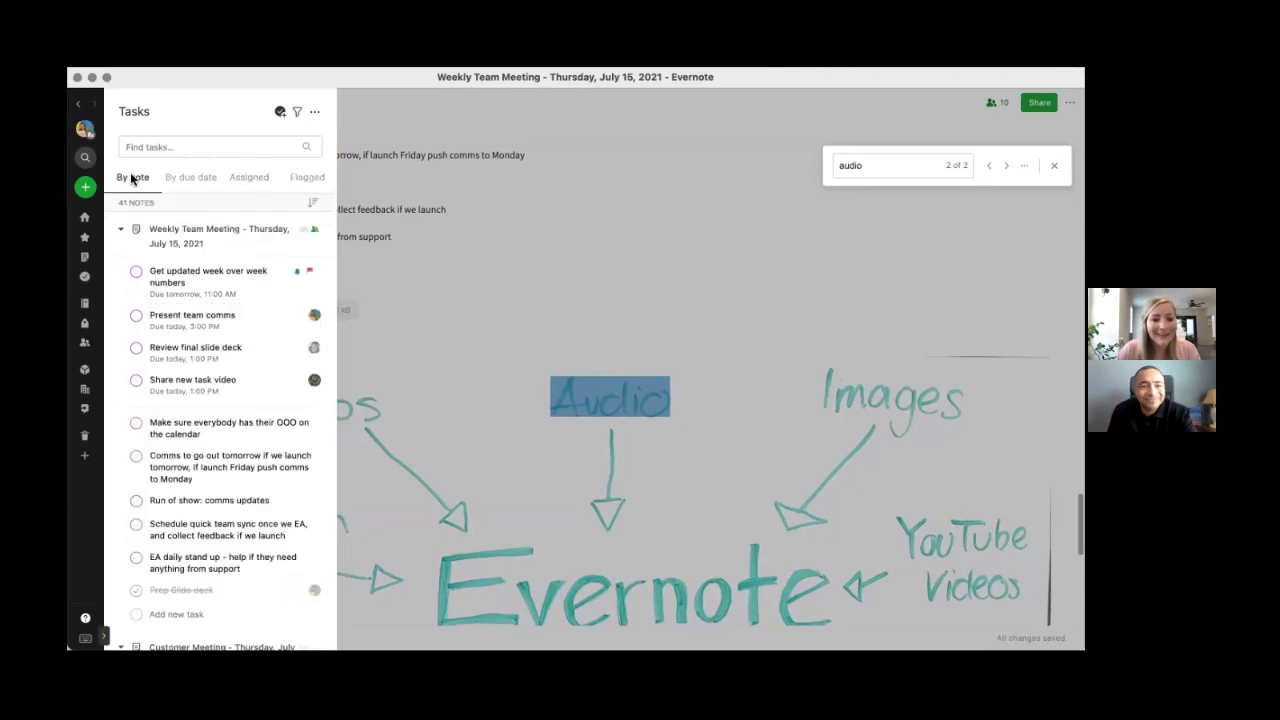
- Assign the week over week numbers task to the first suggested teammate and save it
click(218, 278)
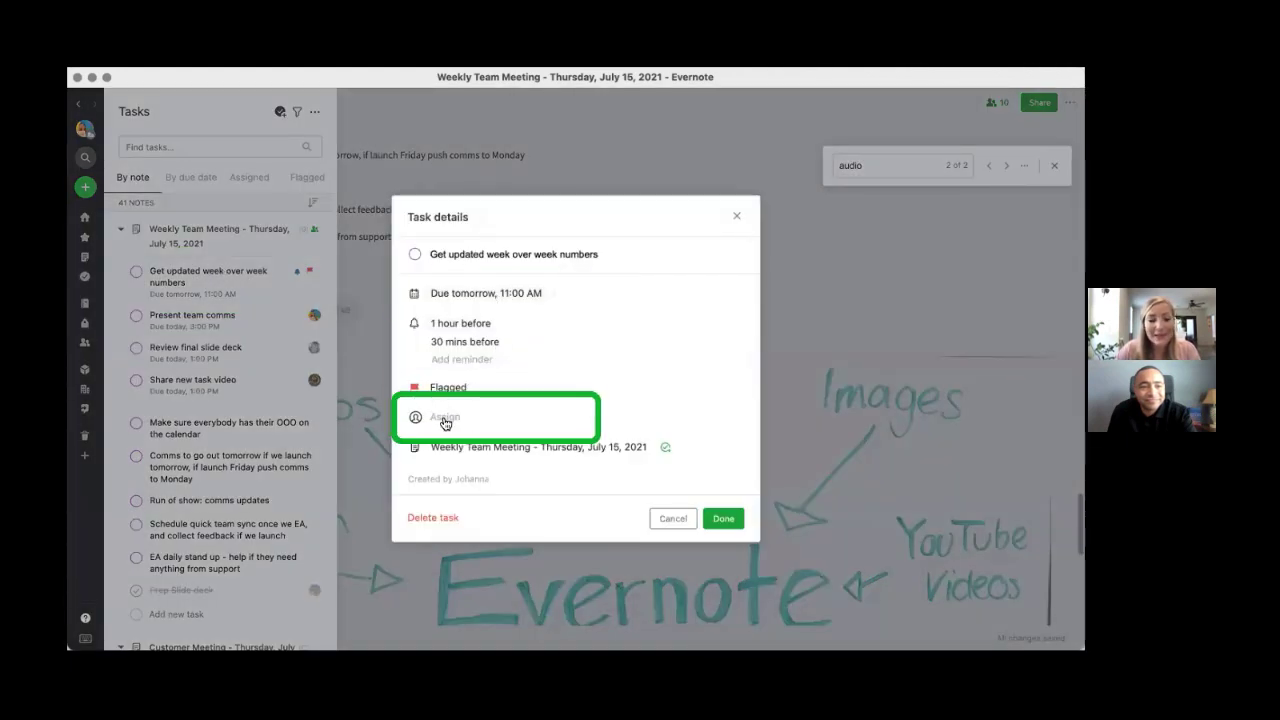
click(445, 420)
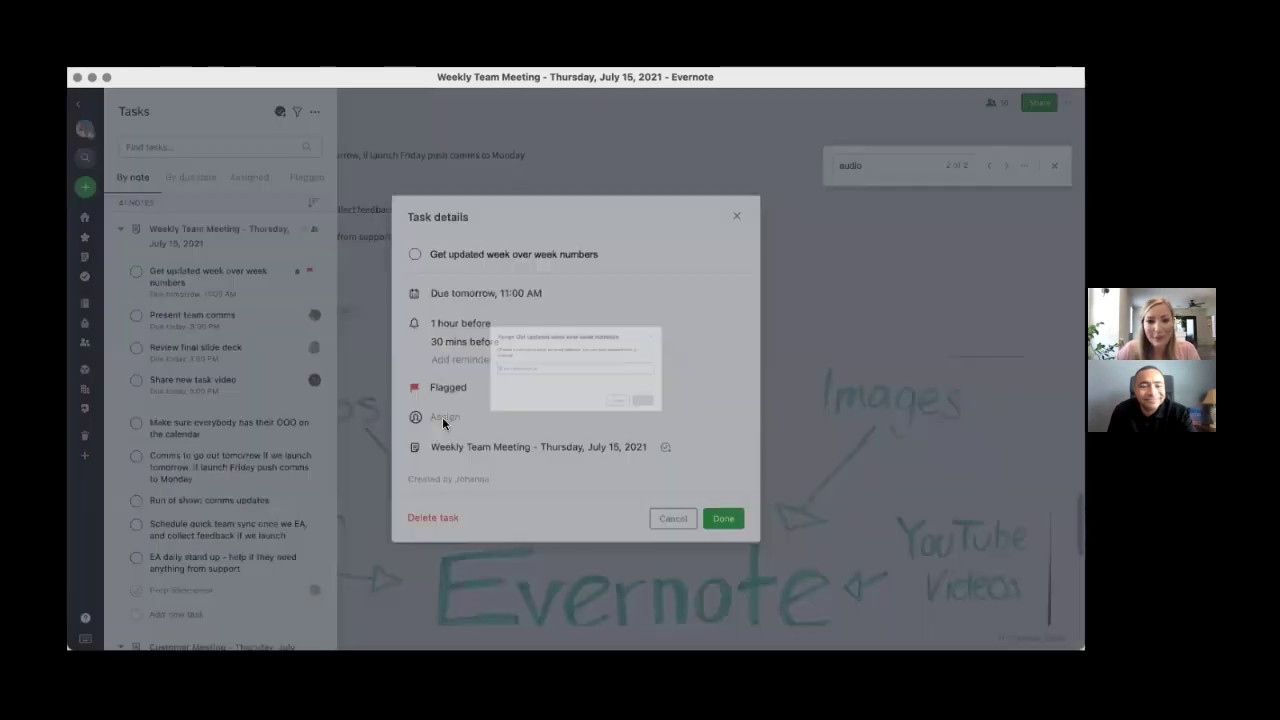
text(Darri)
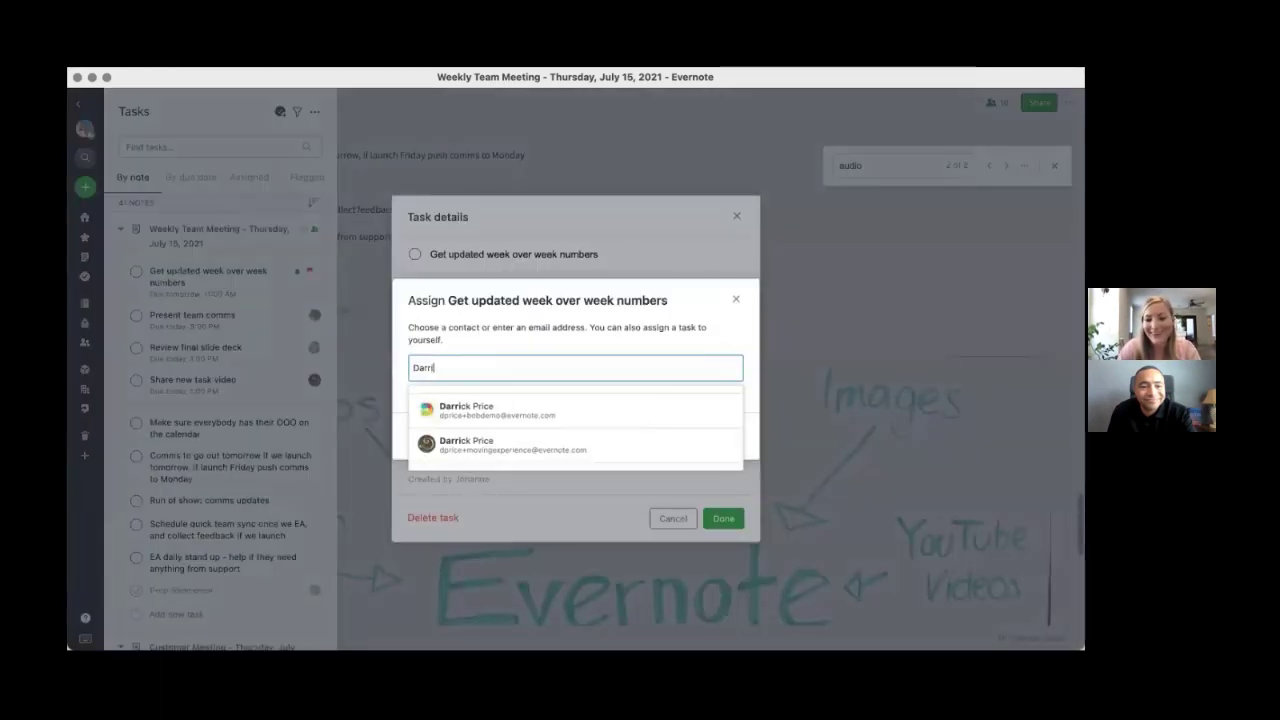
text(ck)
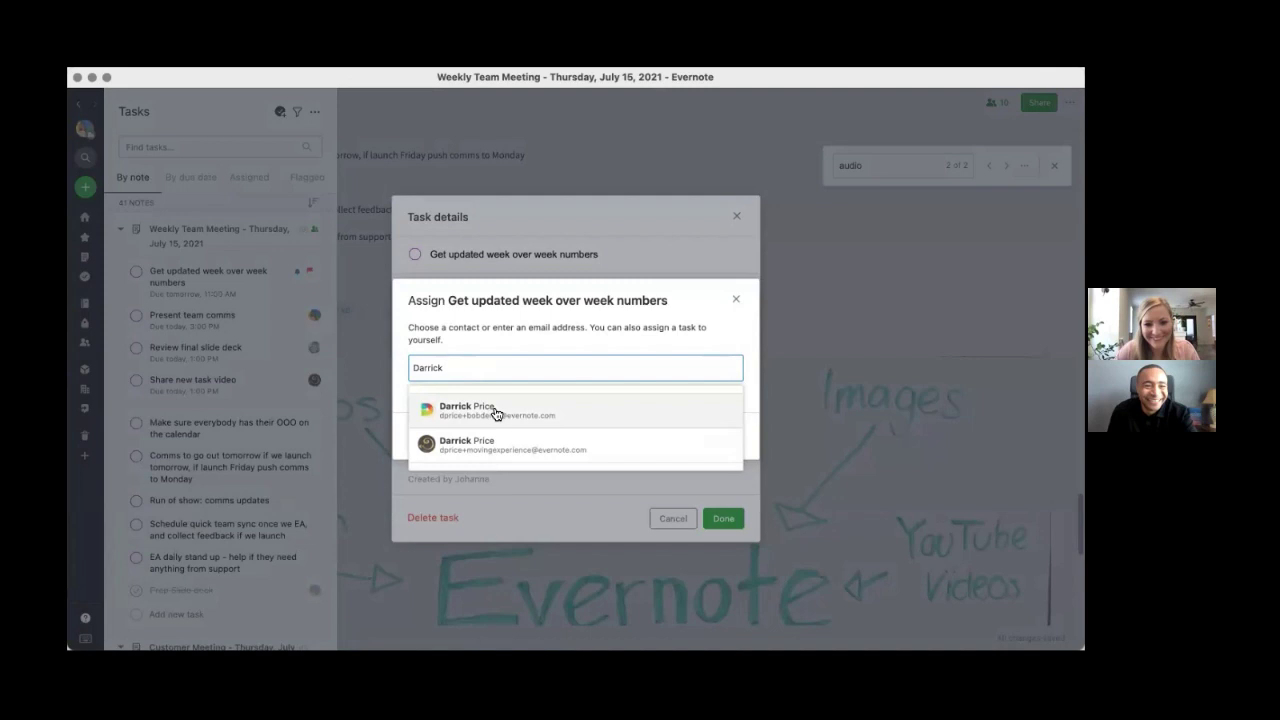
click(491, 412)
click(723, 436)
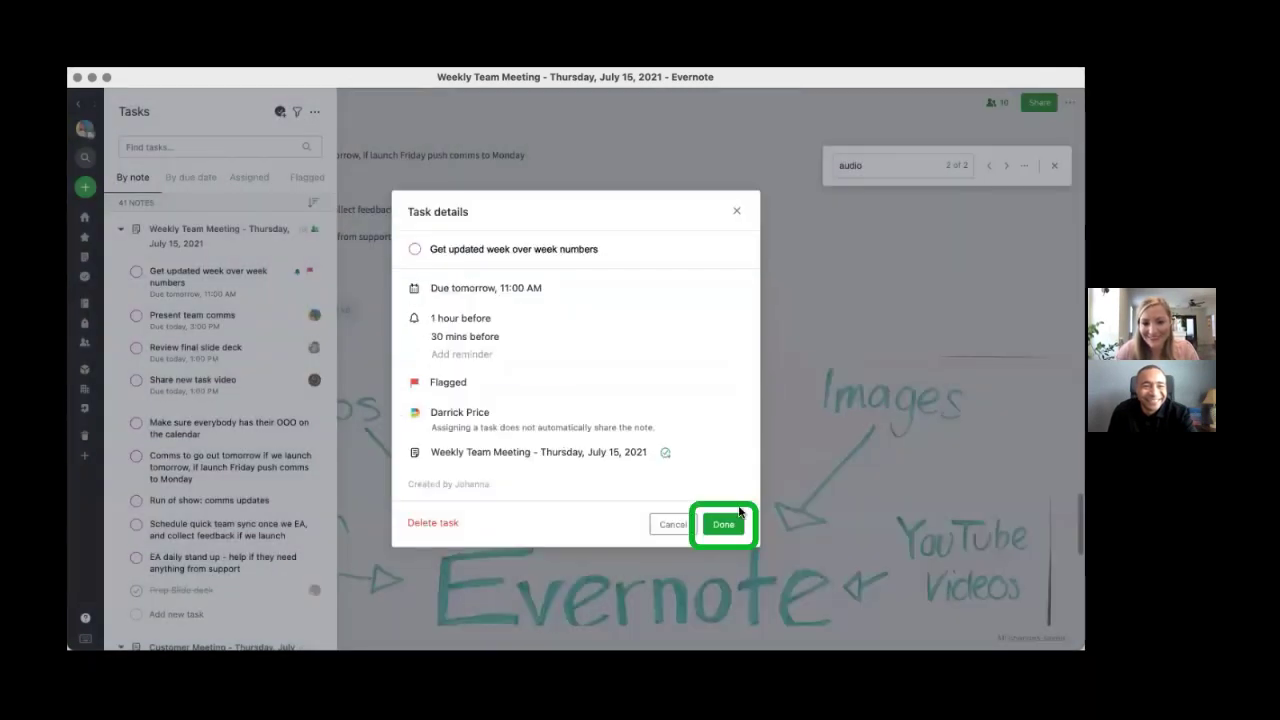
click(724, 524)
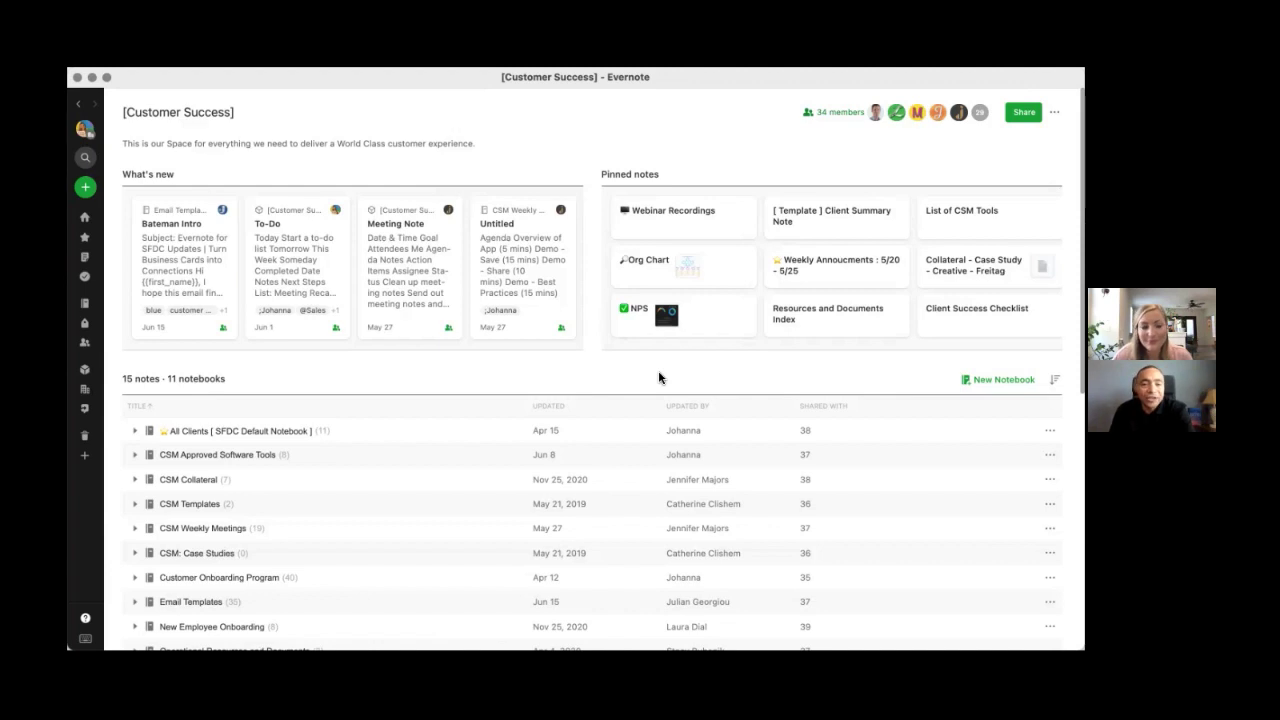
- Show the team spaces list: Training, Europe Customers, Competitor research and Customer Success
click(86, 371)
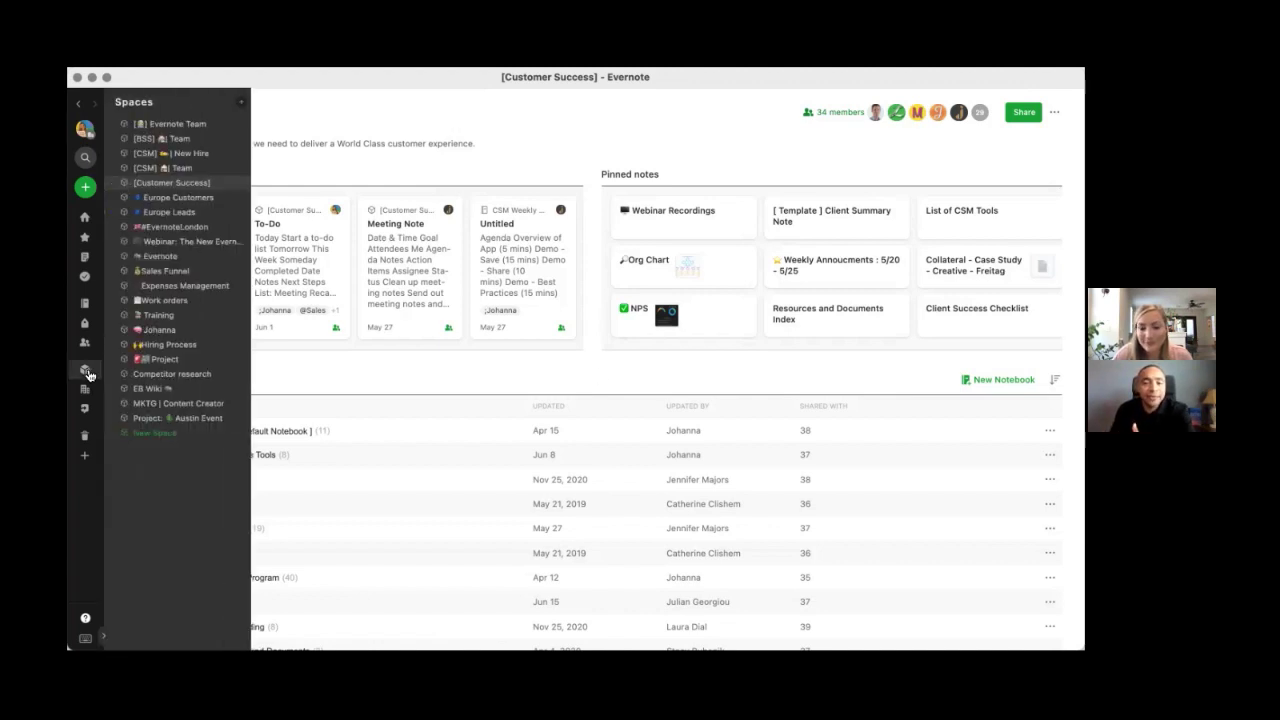
- Open the Training space and review its nine members with access
click(166, 317)
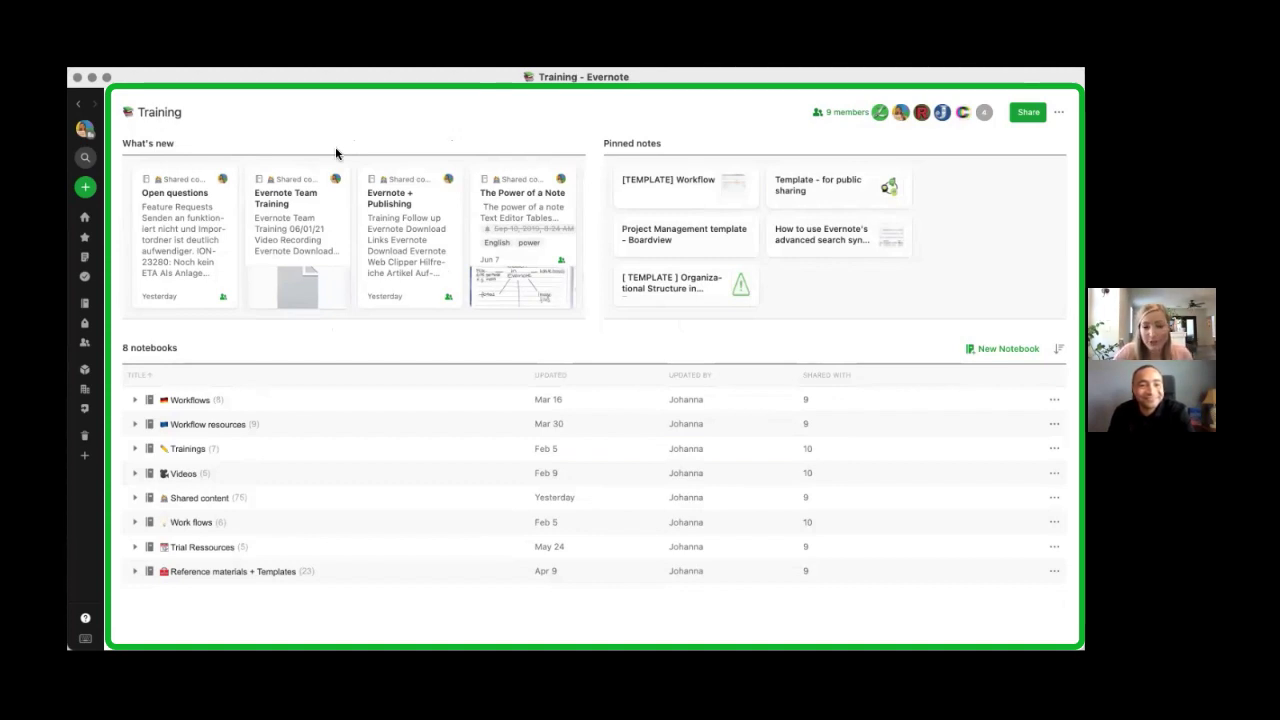
click(841, 115)
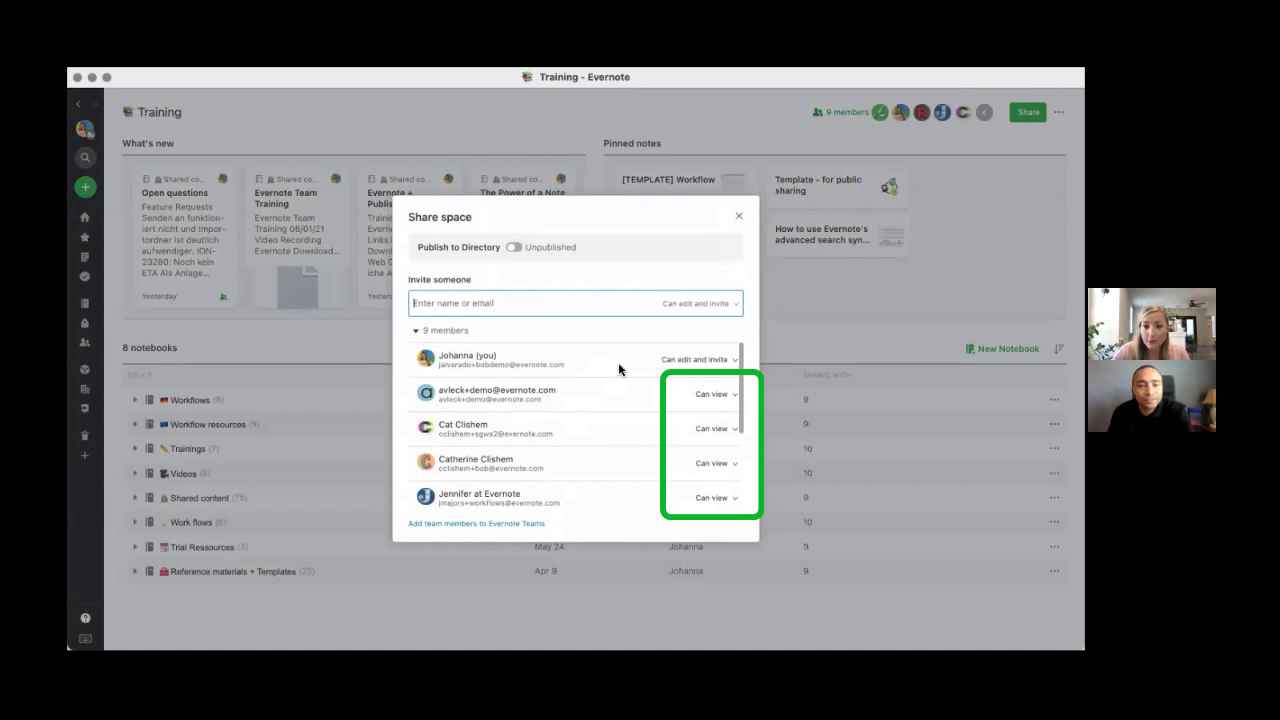
click(739, 216)
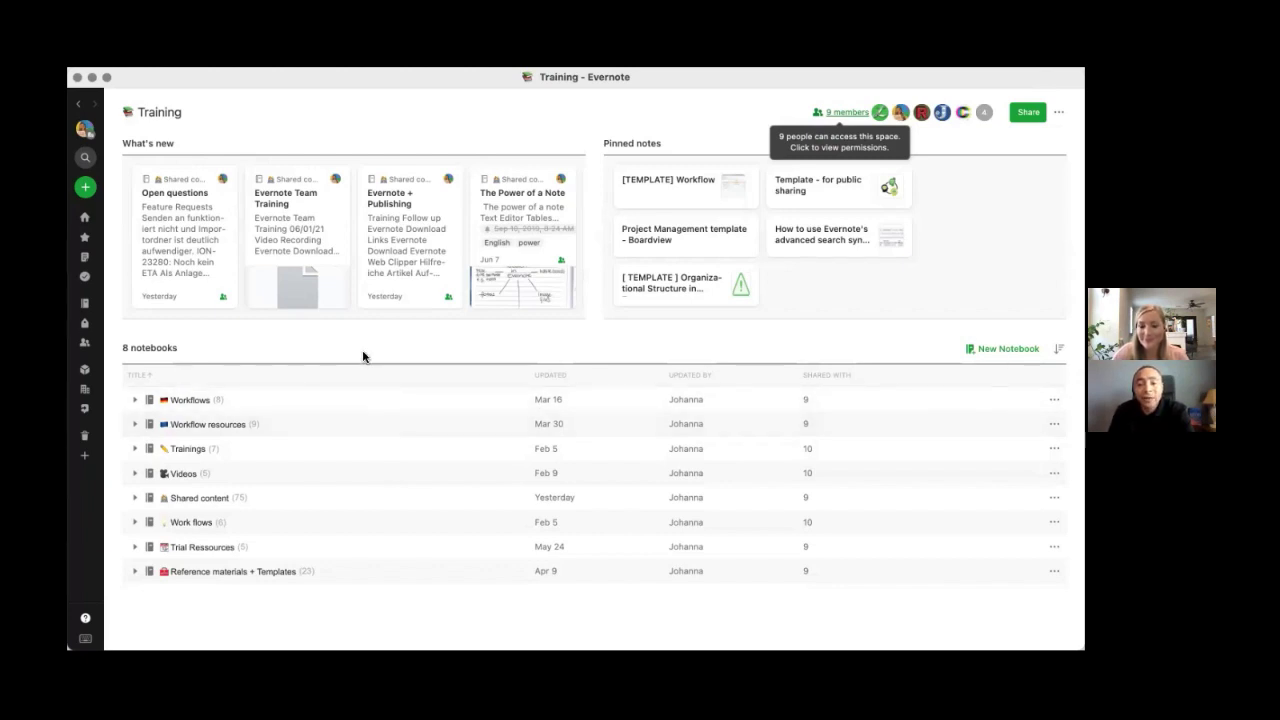
- Open Hiring Process and expand 03. Onsite Interview to show its three candidate notes
click(86, 371)
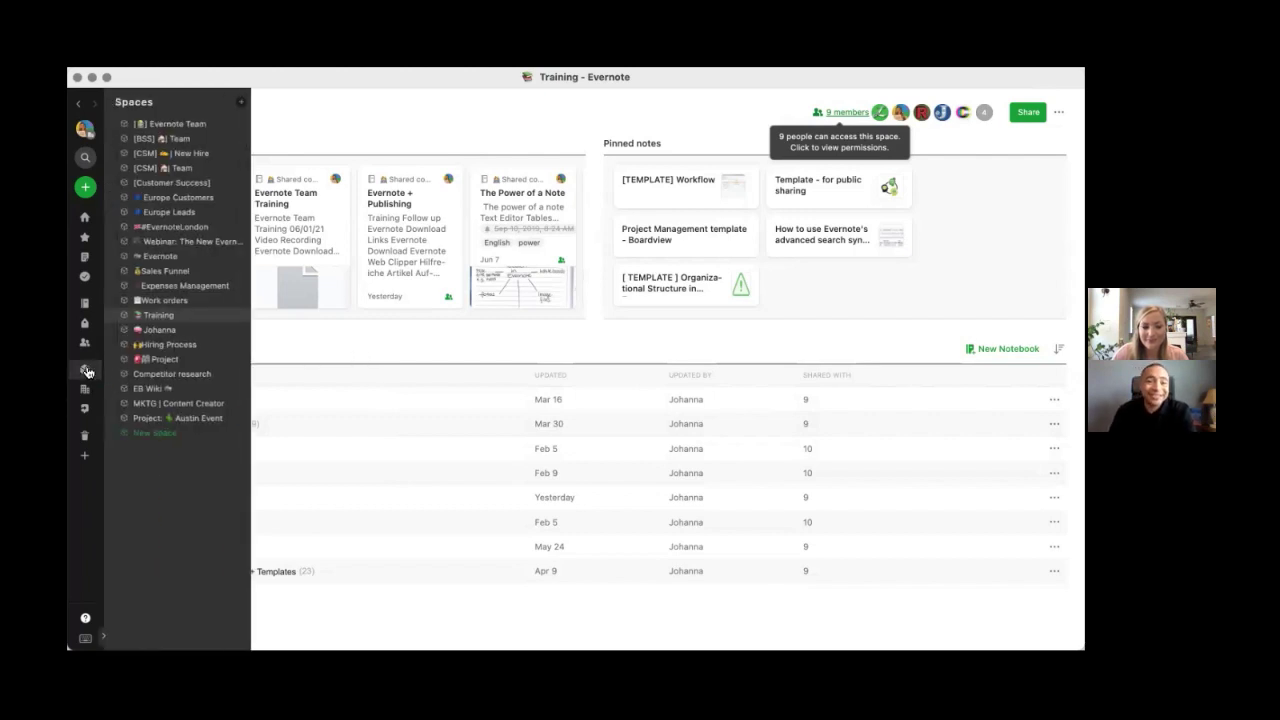
click(185, 345)
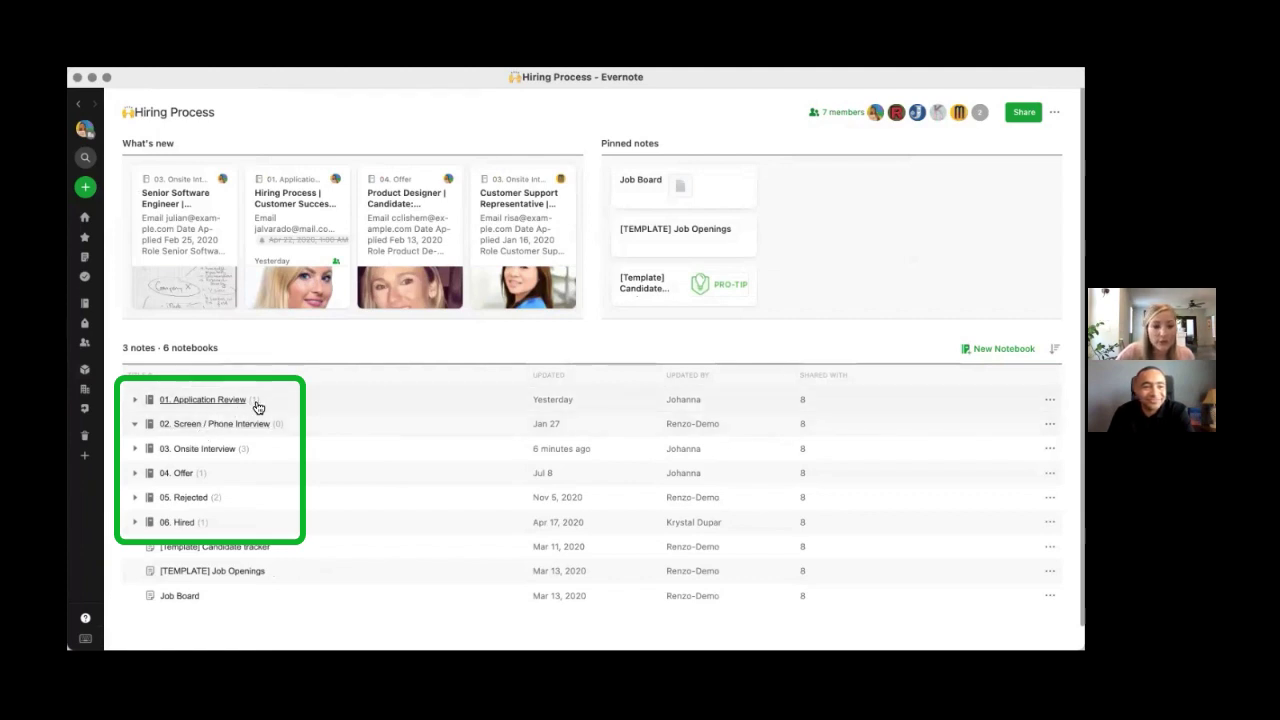
click(135, 449)
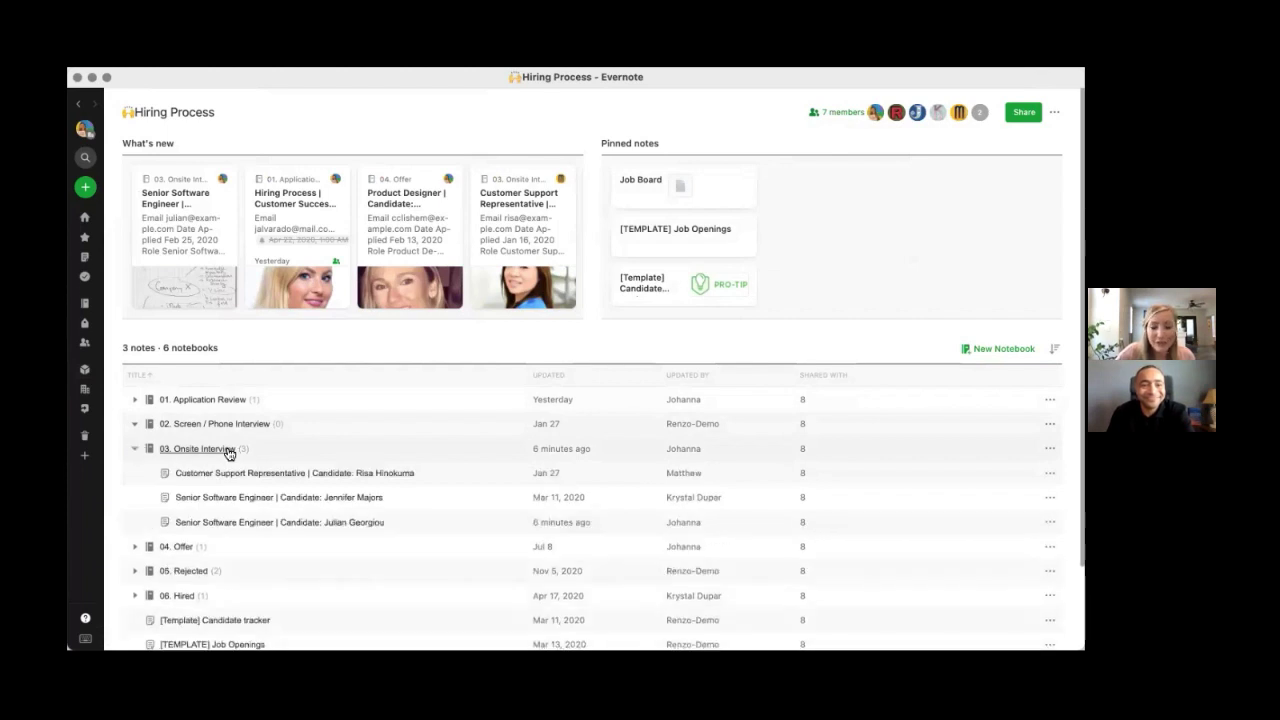
- Open and read through the third Senior Software Engineer candidate note
click(274, 522)
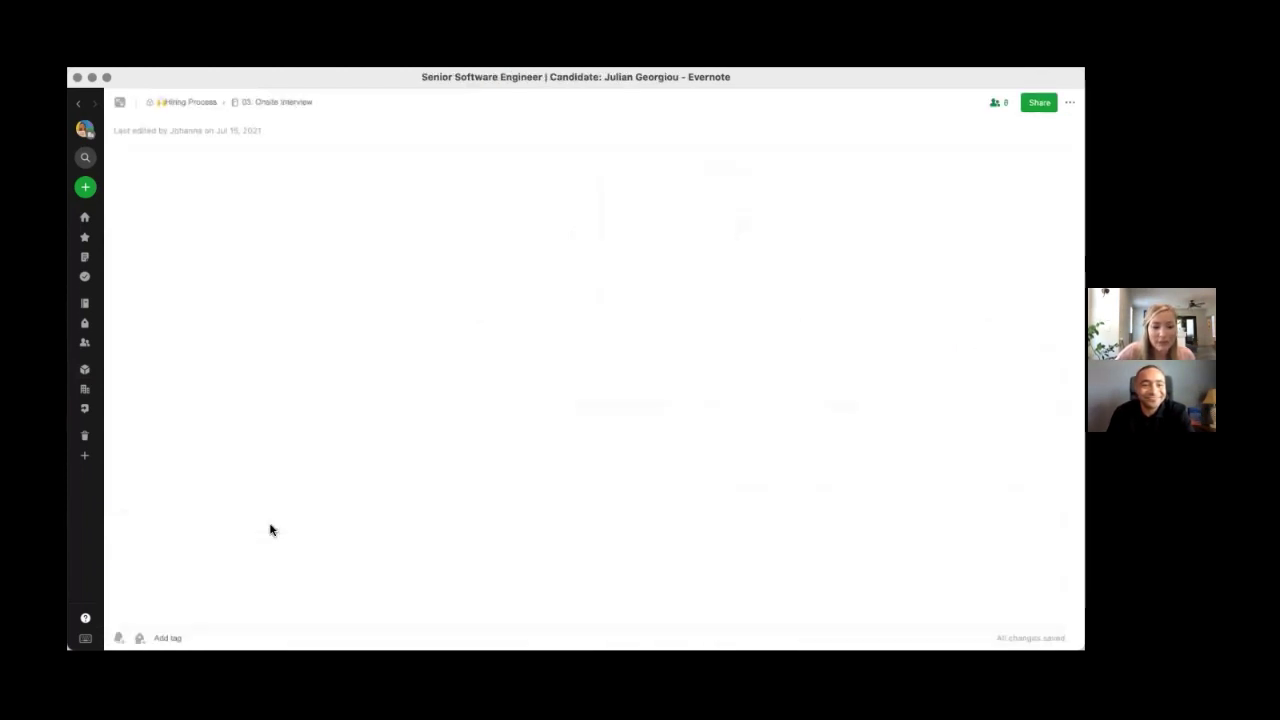
scroll(390, 510, down, 2)
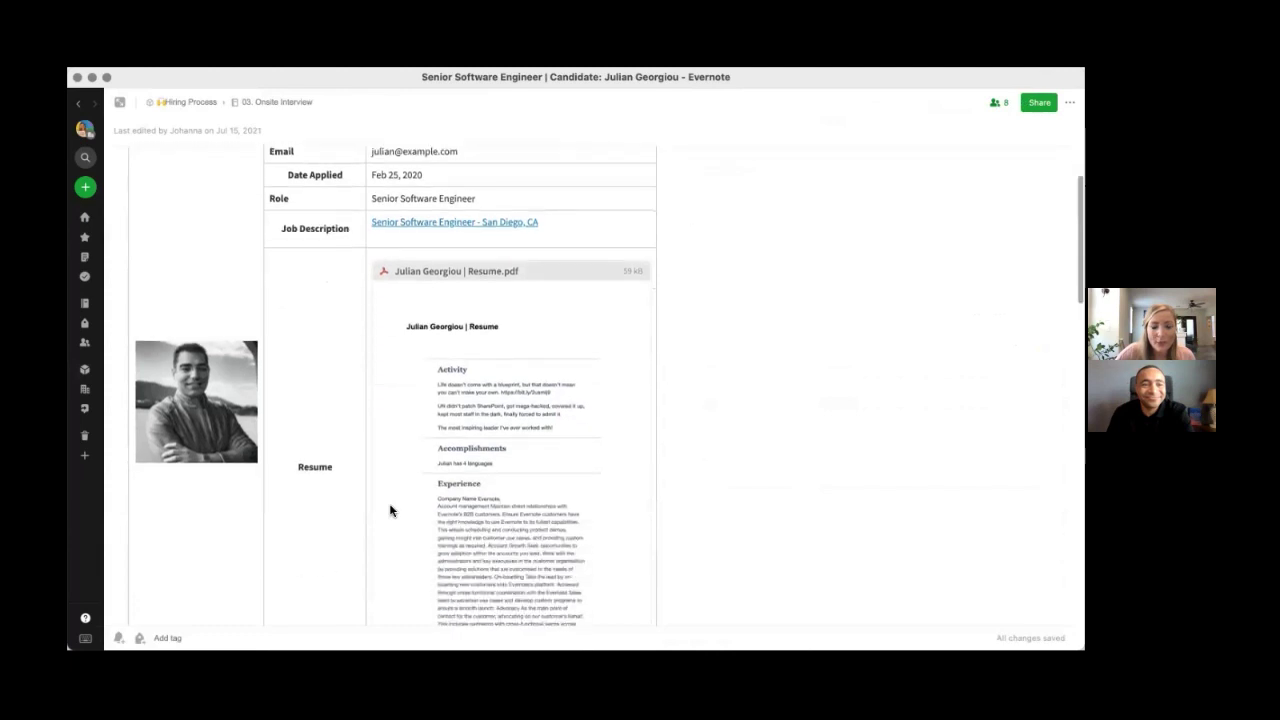
scroll(395, 511, down, 3)
scroll(400, 512, down, 3)
scroll(405, 514, down, 5)
scroll(409, 515, down, 2)
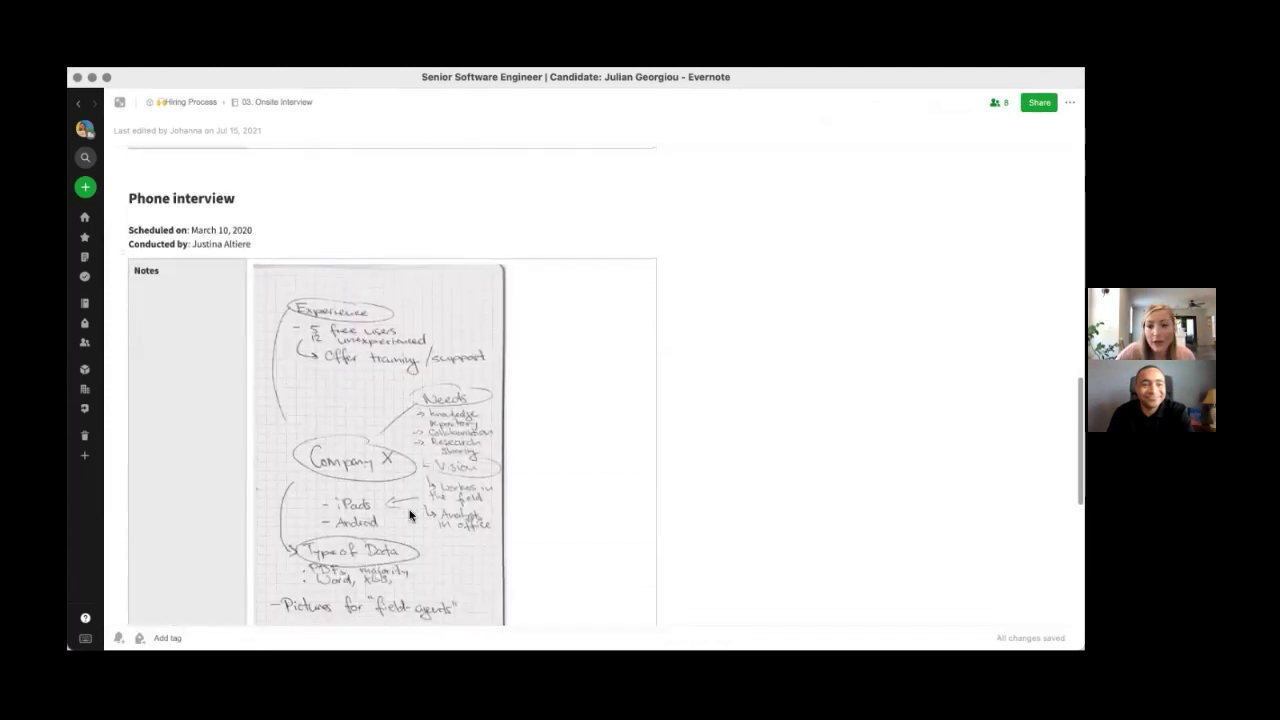
- Back in the Hiring Process overview, move the candidate note into 04. Offer
scroll(409, 515, up, 1)
scroll(409, 515, up, 15)
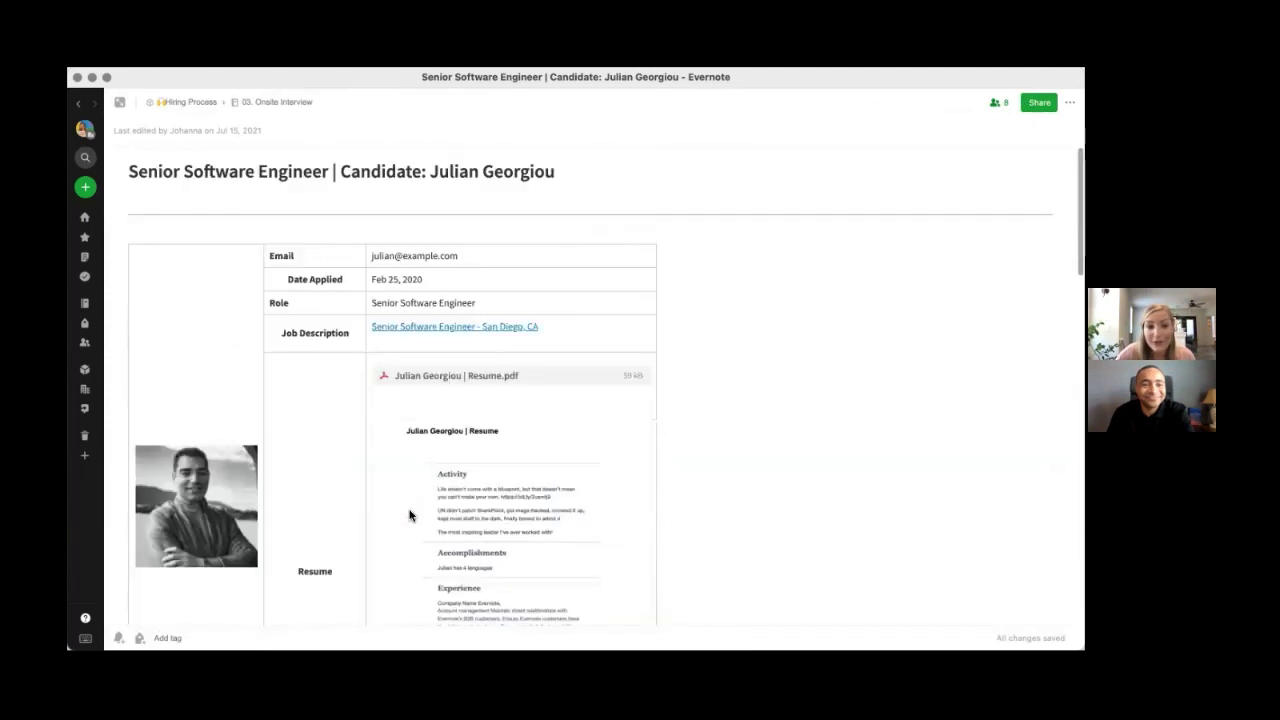
click(178, 104)
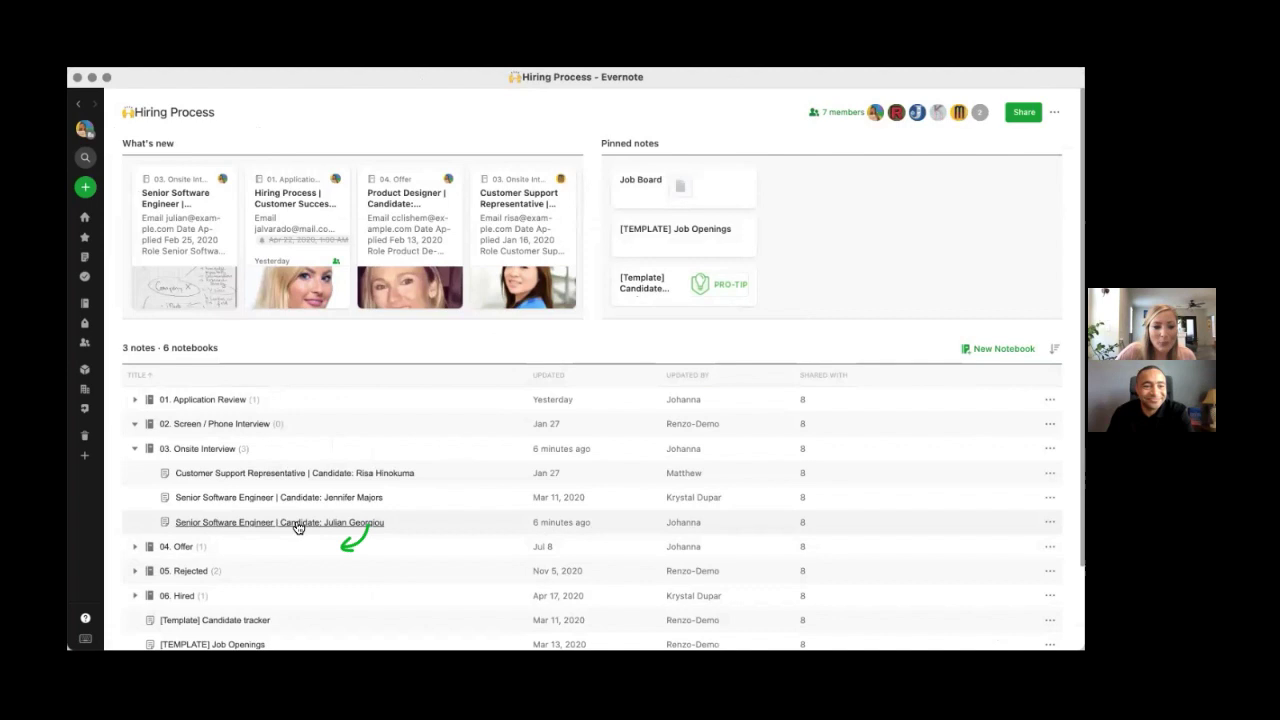
drag(297, 527, 186, 546)
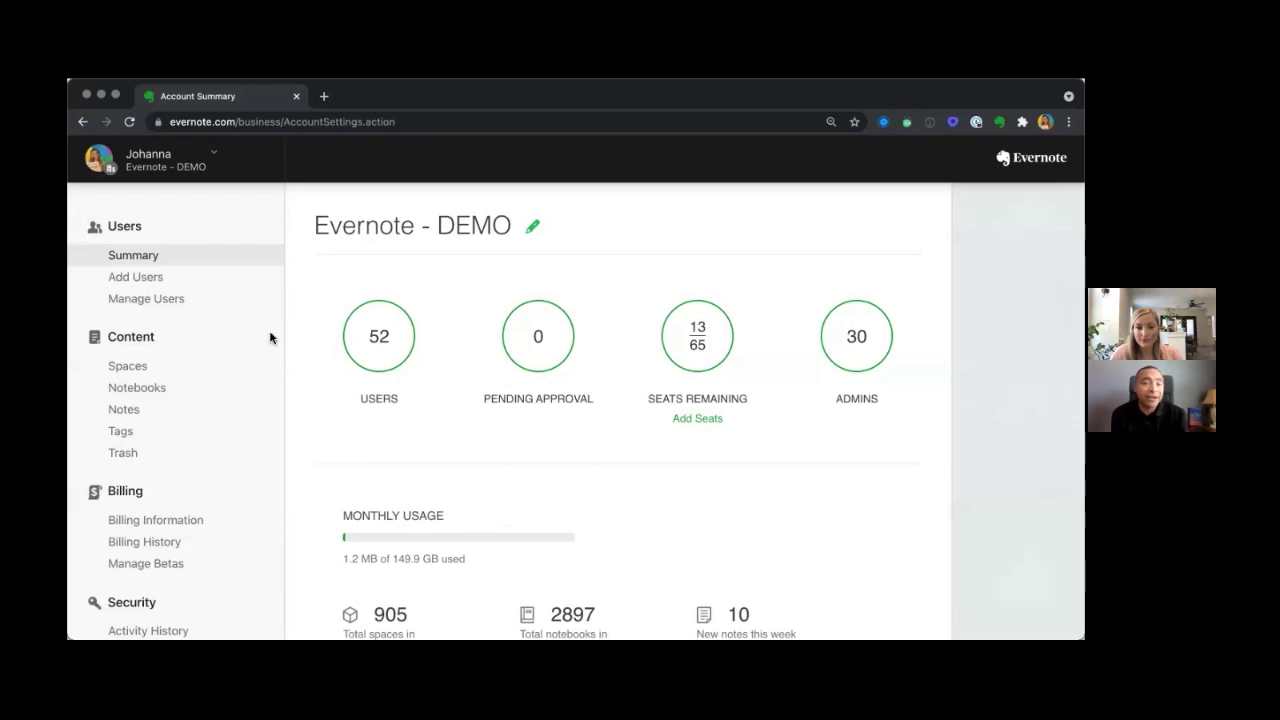
- Scroll the Account Summary through Recently Joined and Administrators, then back to the totals
scroll(369, 451, down, 2)
scroll(369, 451, down, 4)
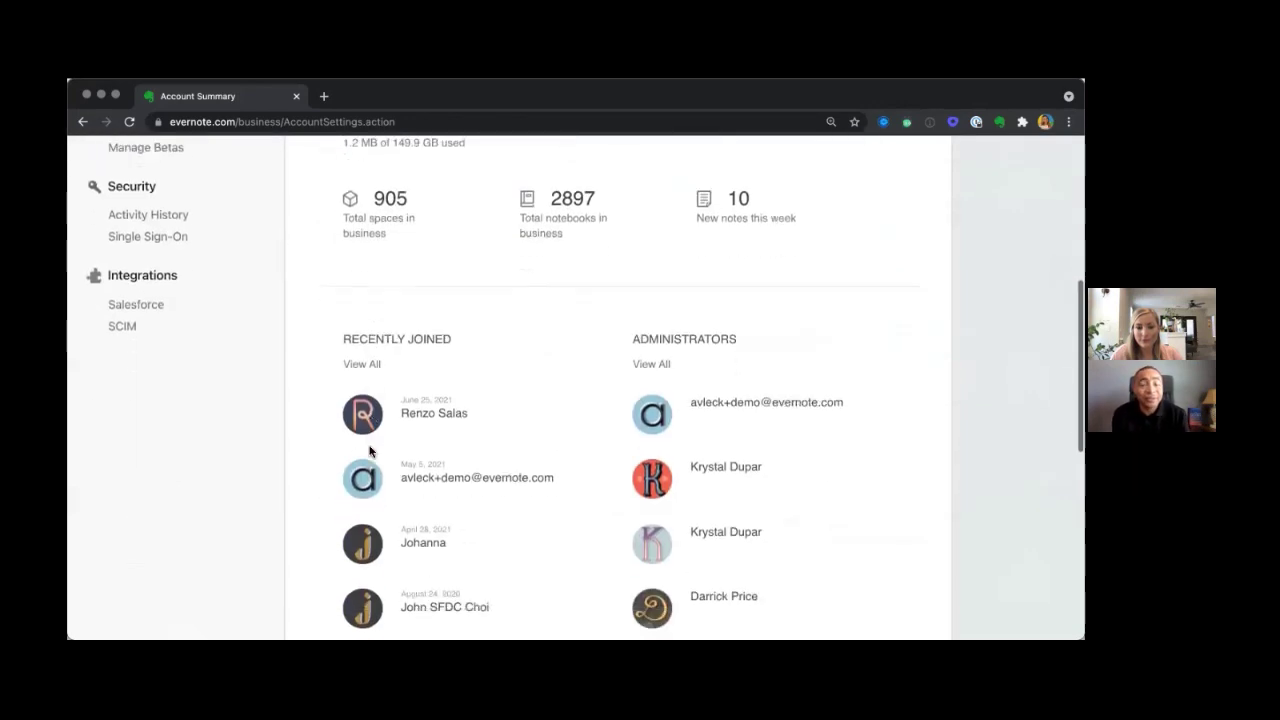
scroll(369, 451, down, 2)
scroll(369, 451, down, 4)
scroll(369, 451, up, 5)
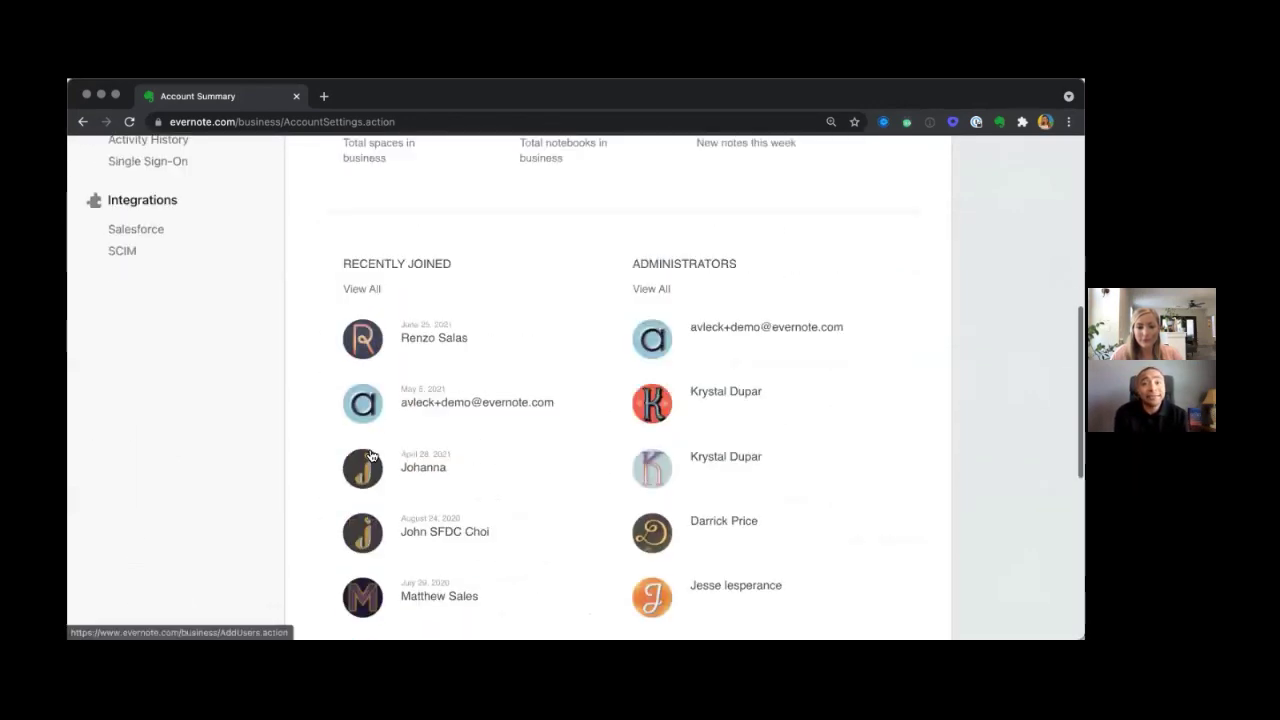
scroll(300, 400, up, 3)
scroll(191, 326, up, 3)
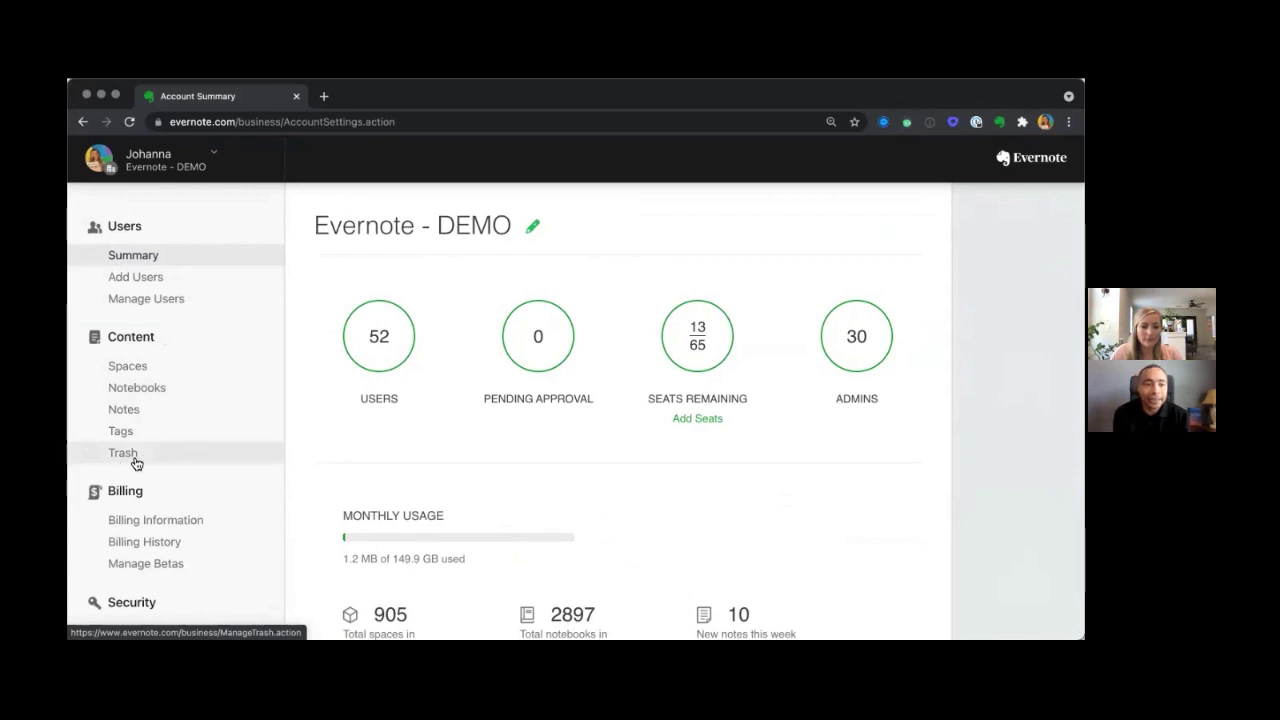
scroll(178, 458, down, 3)
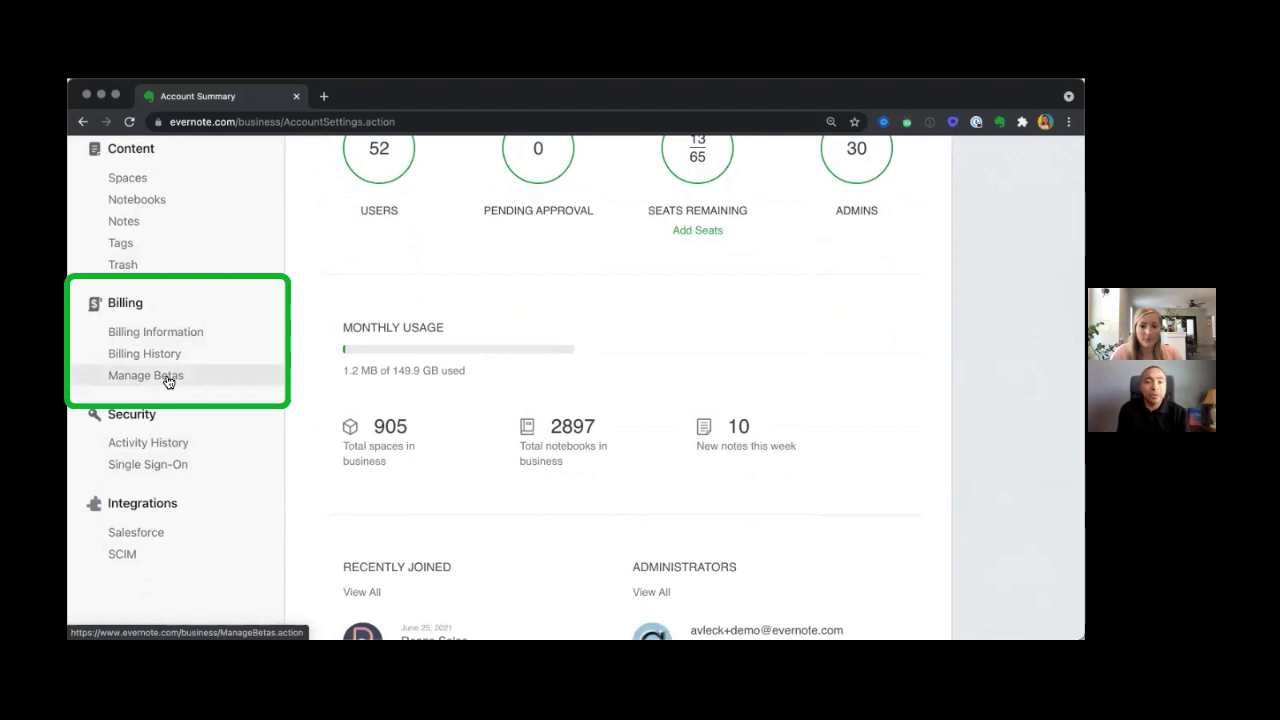
scroll(168, 382, down, 1)
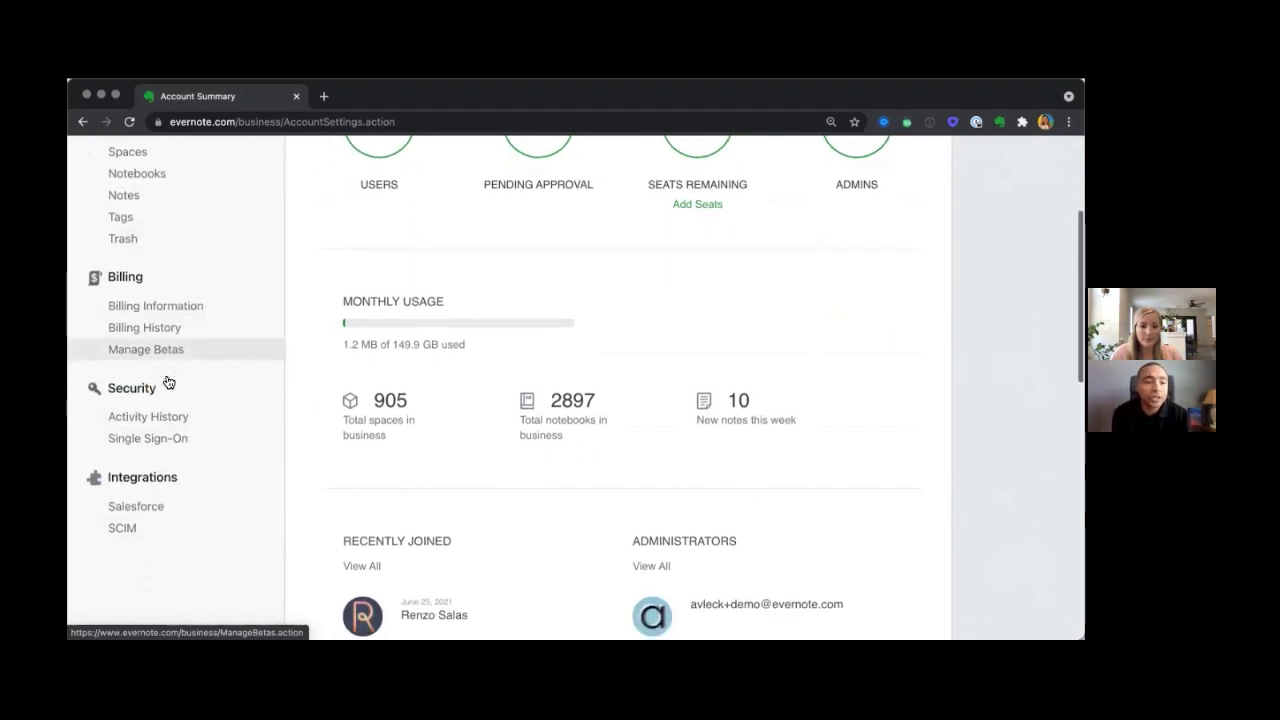
scroll(168, 382, down, 1)
scroll(168, 382, down, 1)
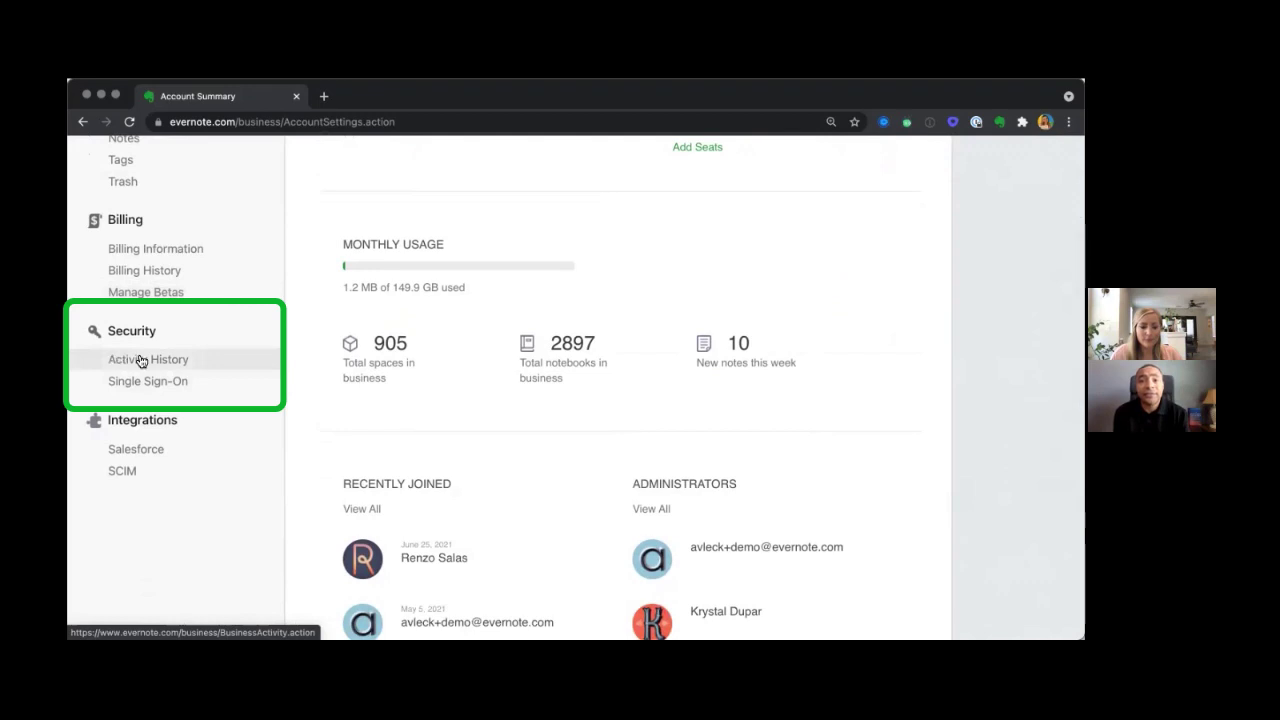